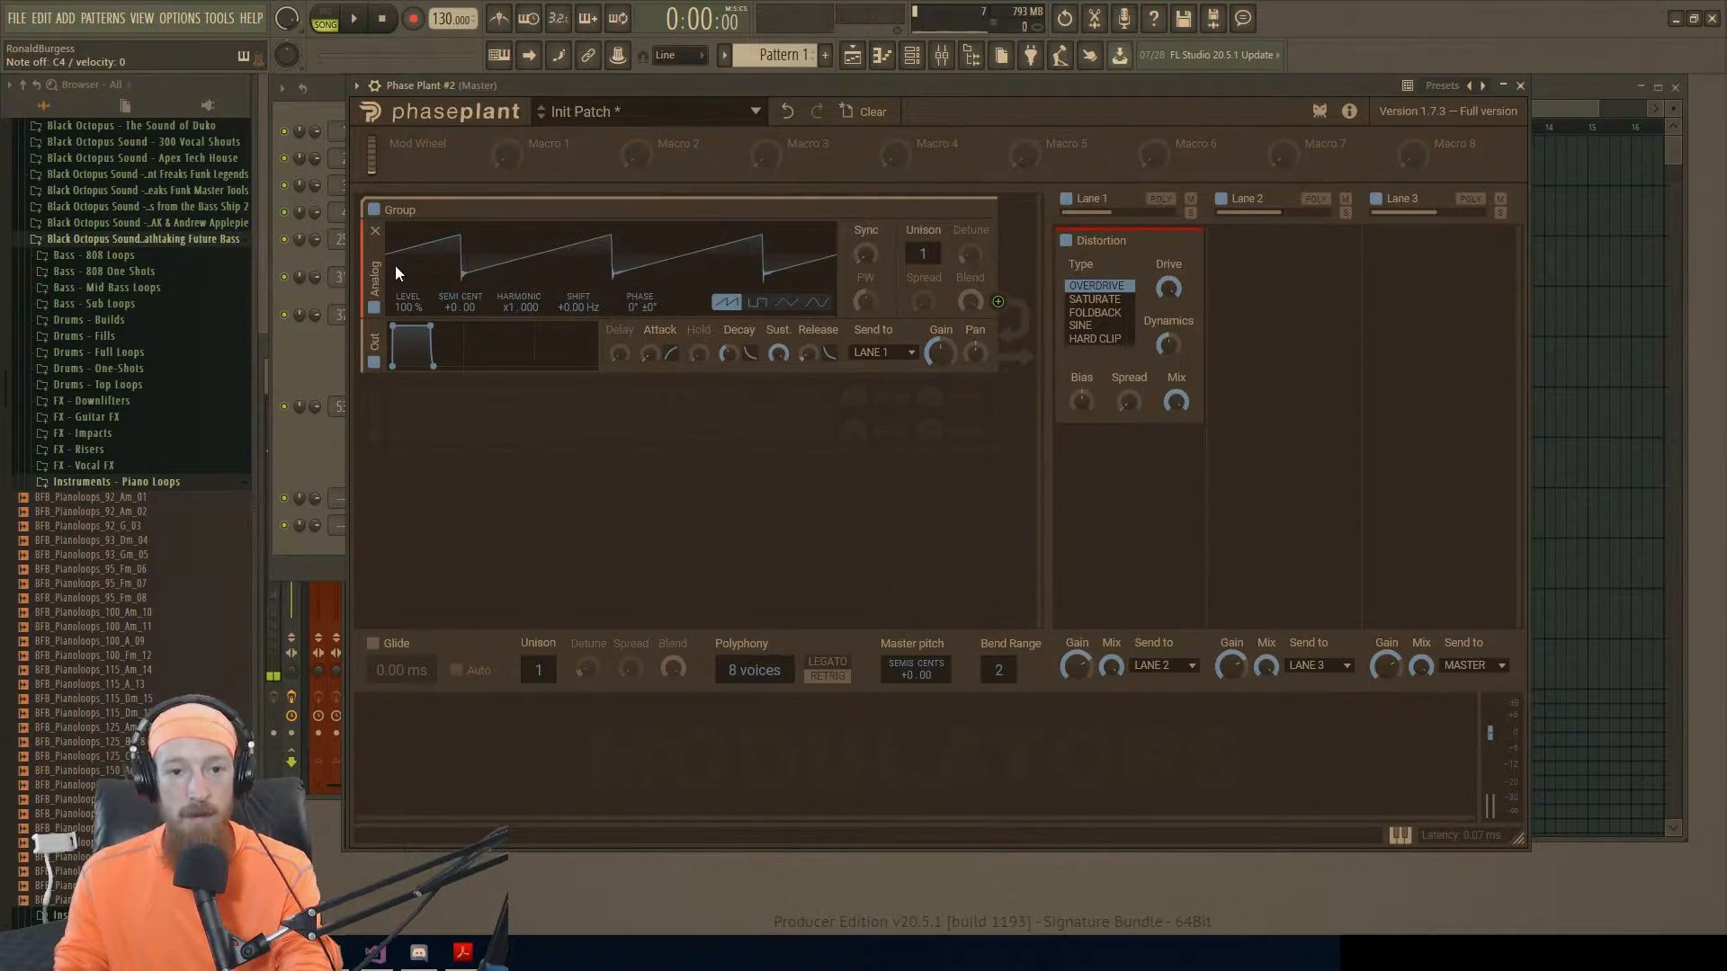
Step: Raise the Analog oscillator's unison to 8 voices
scroll(925, 258, "up", 1)
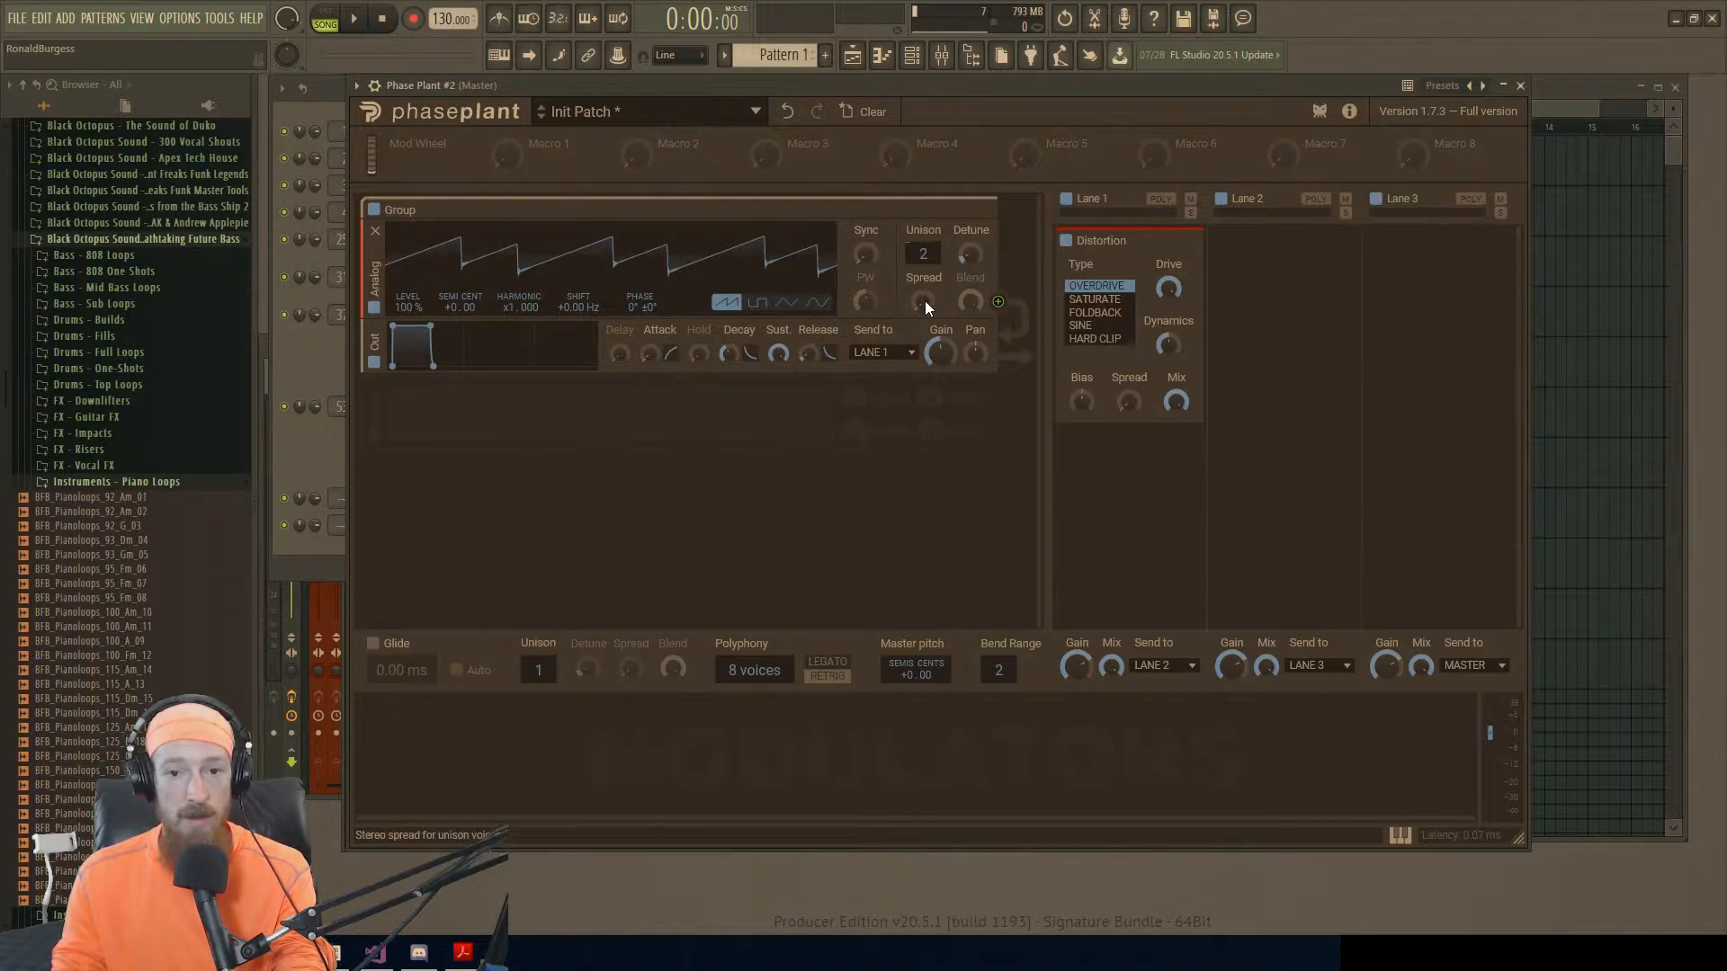
scroll(923, 253, "up", 1)
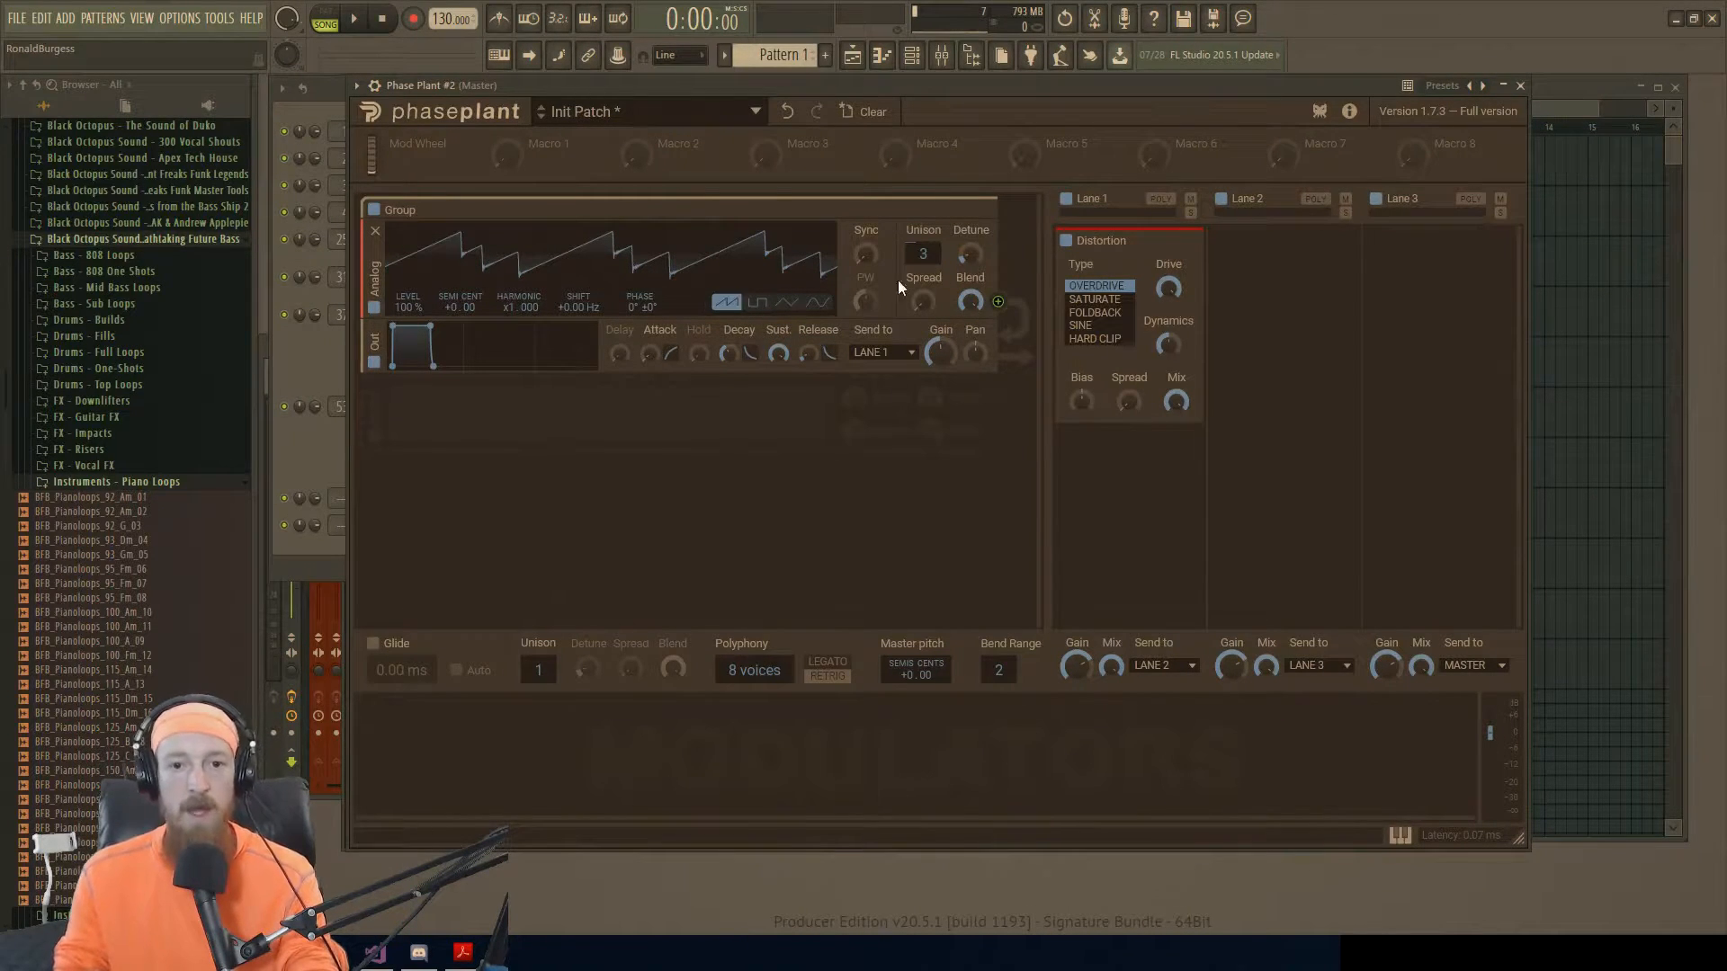
scroll(923, 254, "up", 5)
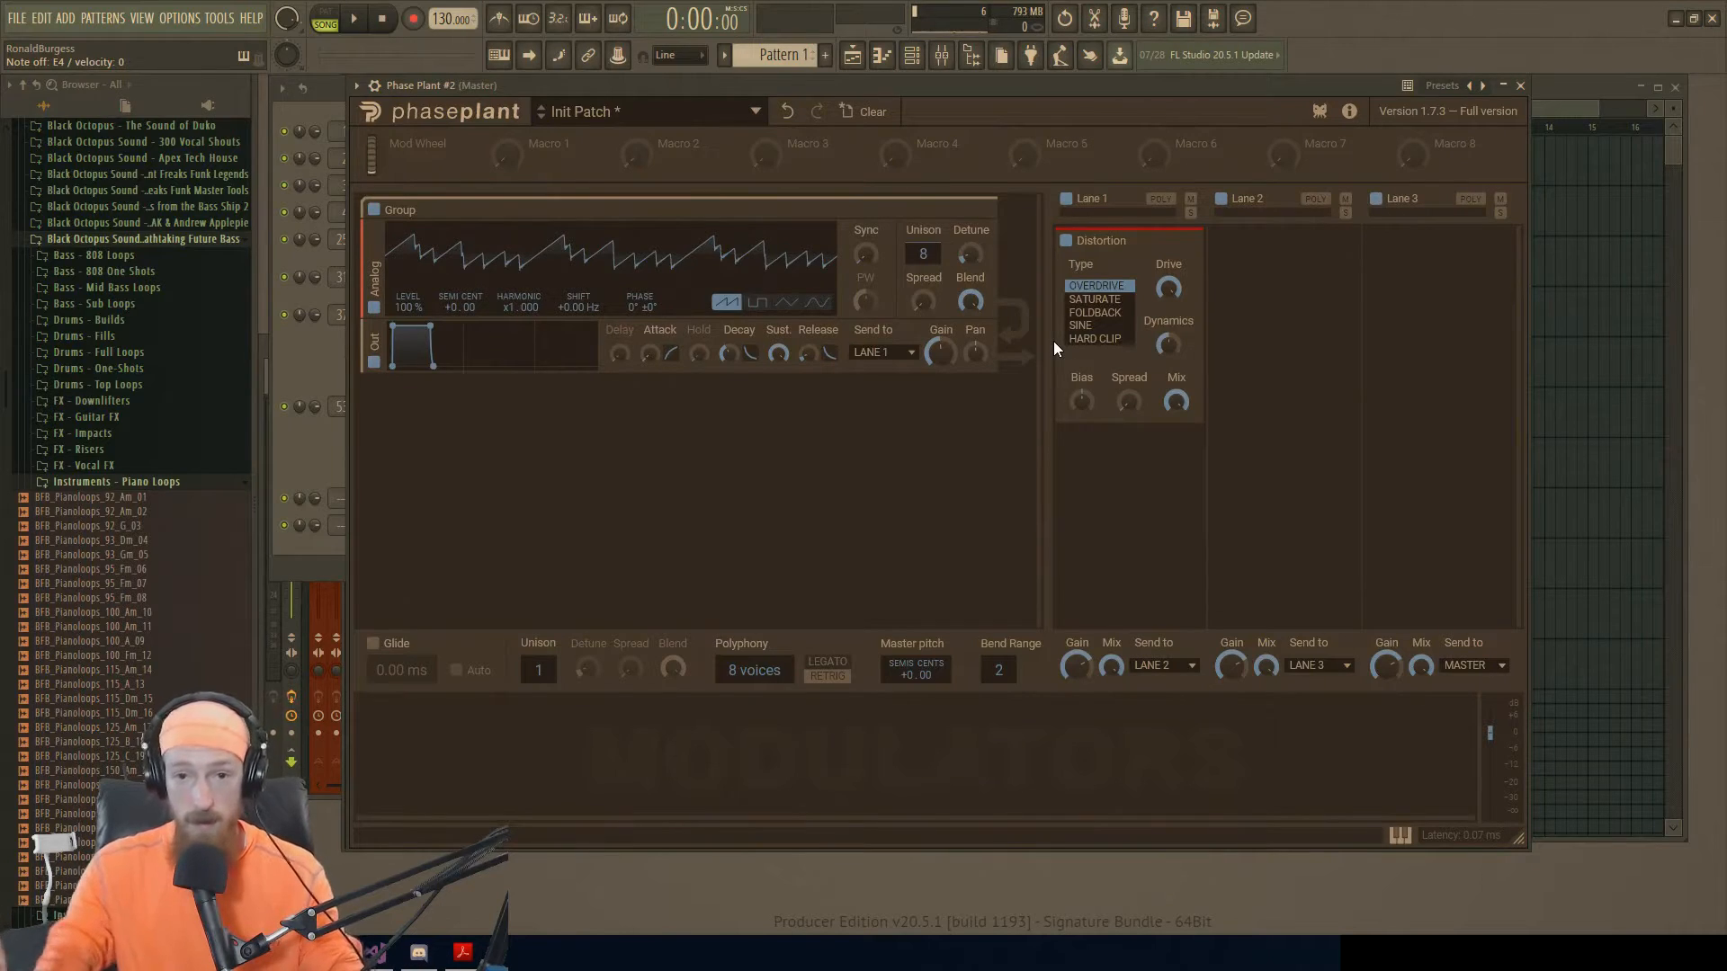
Step: Toggle Lane 1's Poly mode on and off to compare the distorted sound, leaving Poly switched on
left_click(1161, 198)
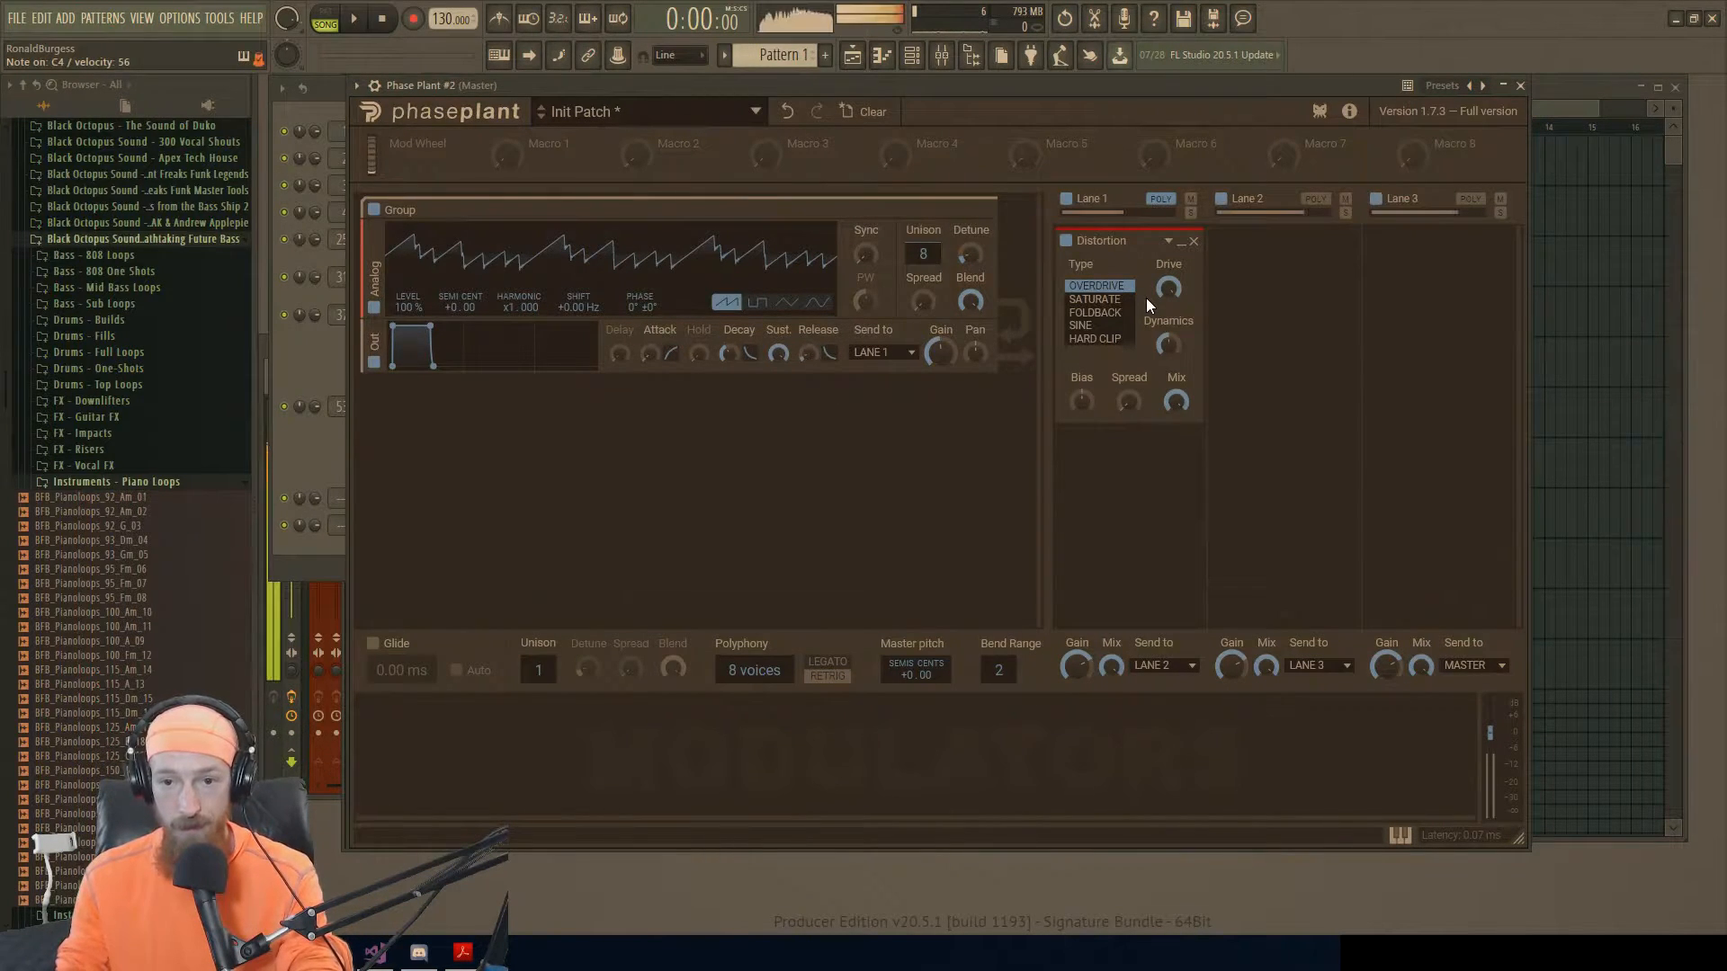
left_click(1161, 200)
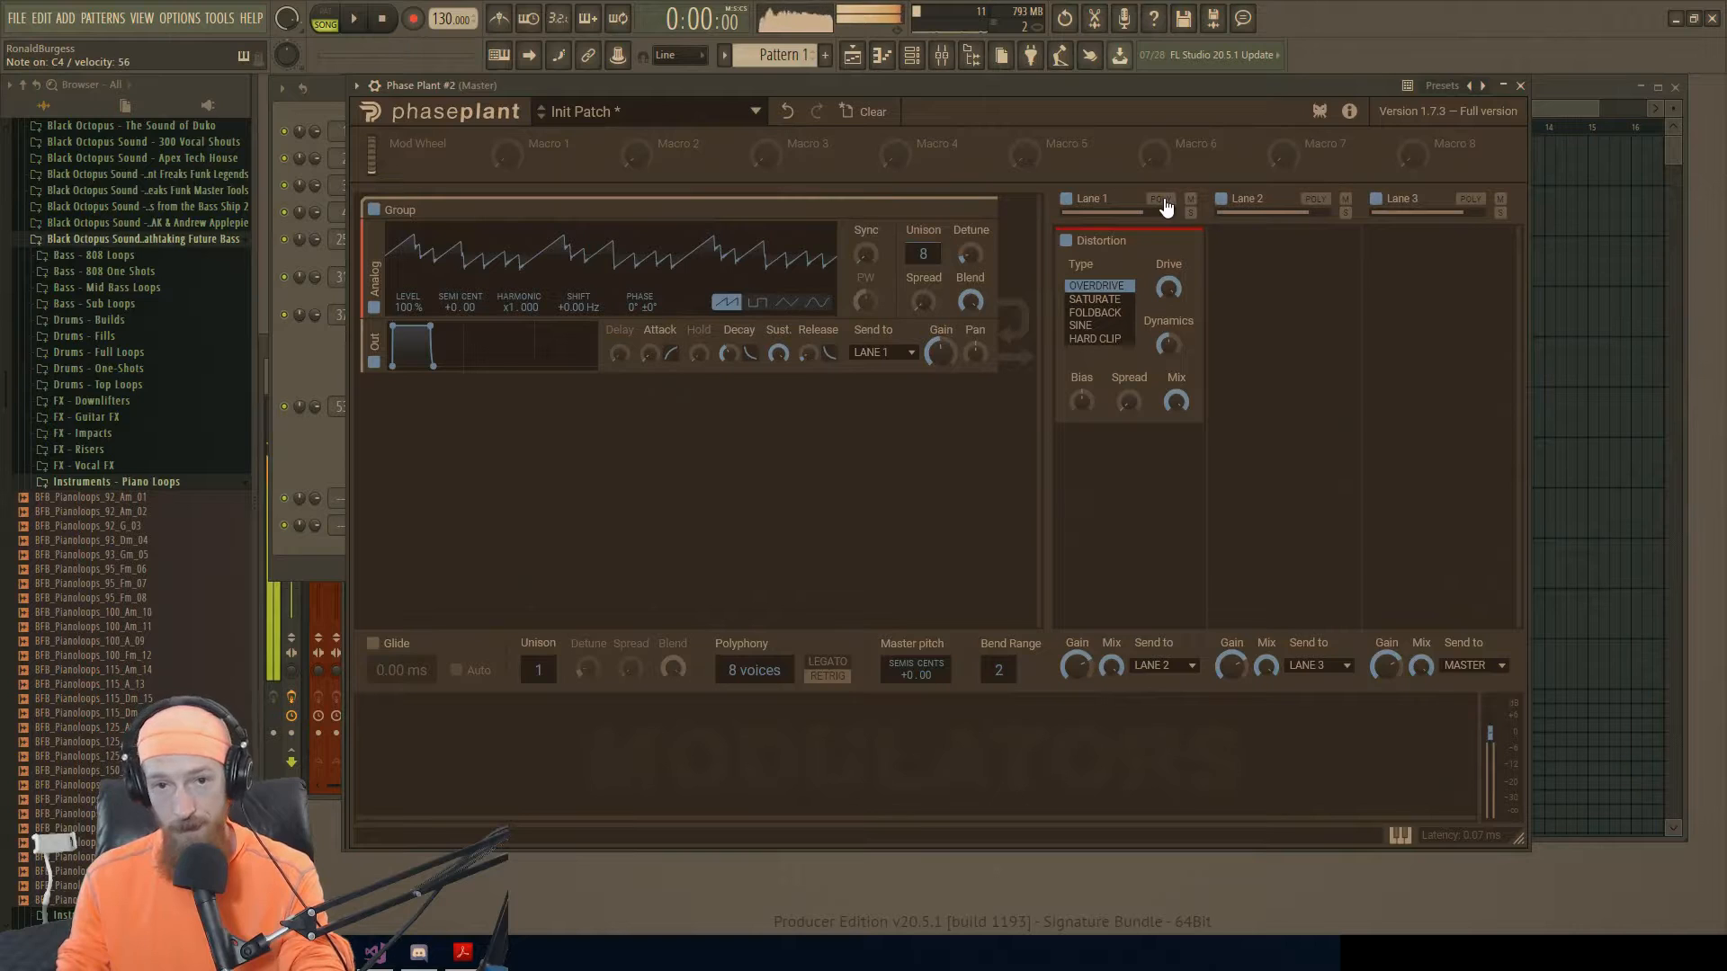
left_click(1162, 201)
left_click(1162, 201)
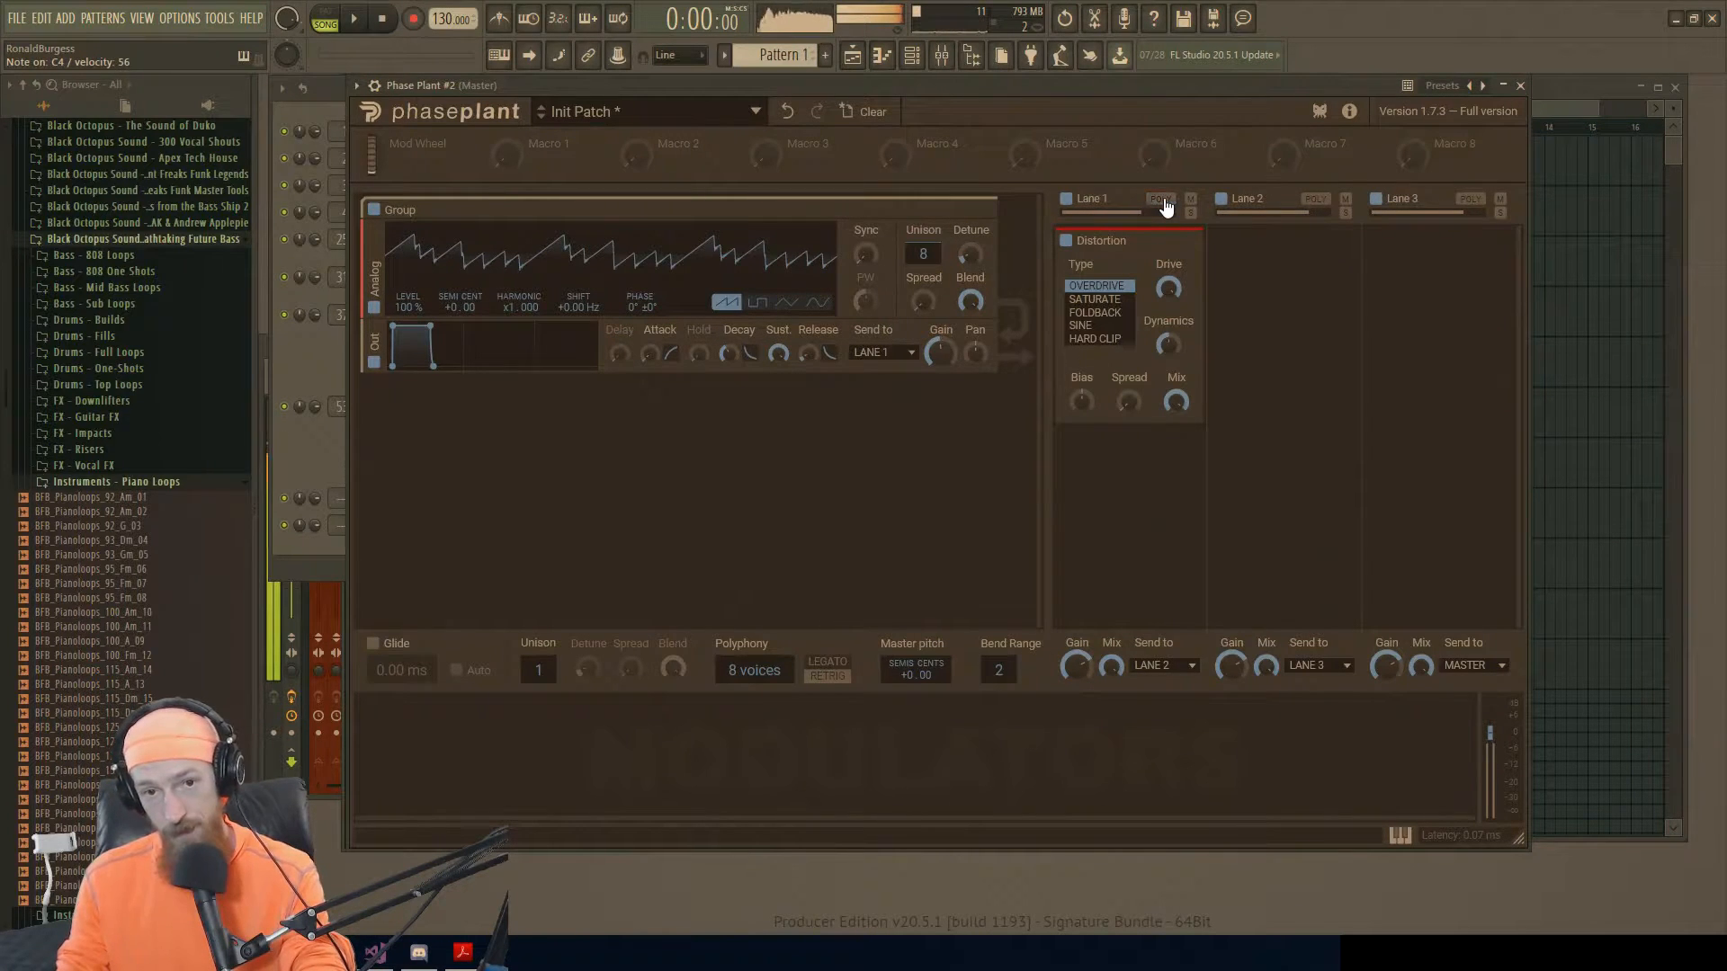
left_click(1162, 200)
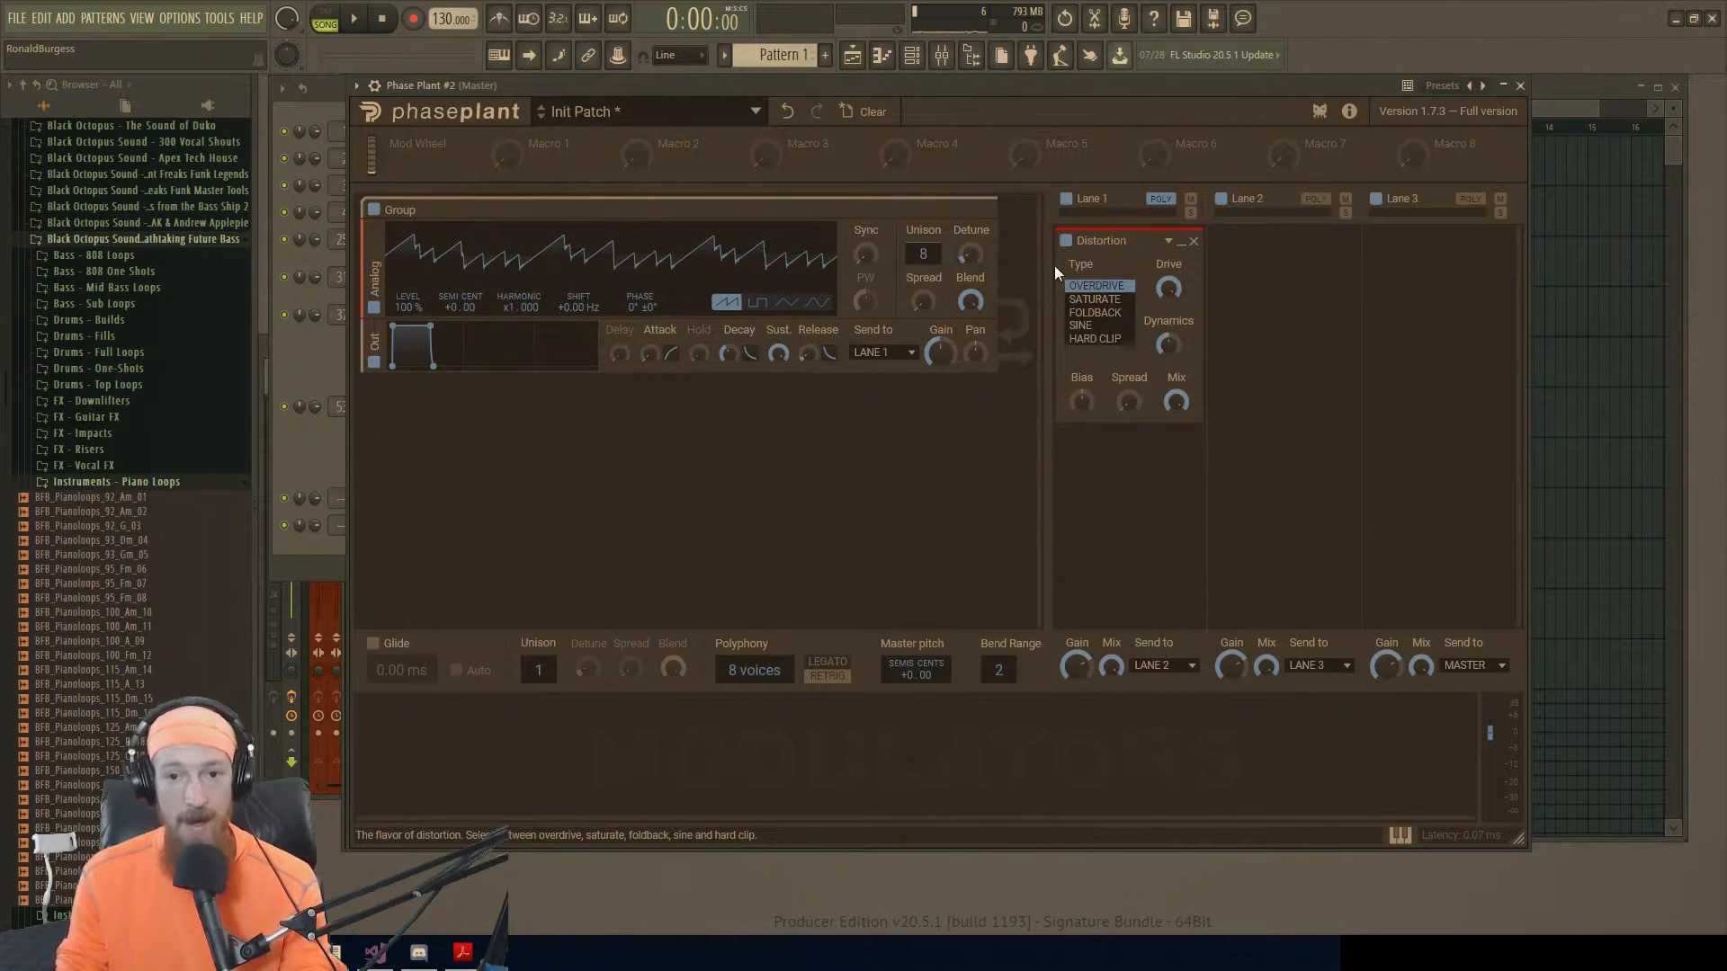
Step: Compare the Analog oscillator's unison at 1 and 8 voices and Lane 1's Poly mode on and off
mouse_move(921, 254)
left_mouse_down()
mouse_move(921, 275)
mouse_move(931, 223)
left_mouse_up()
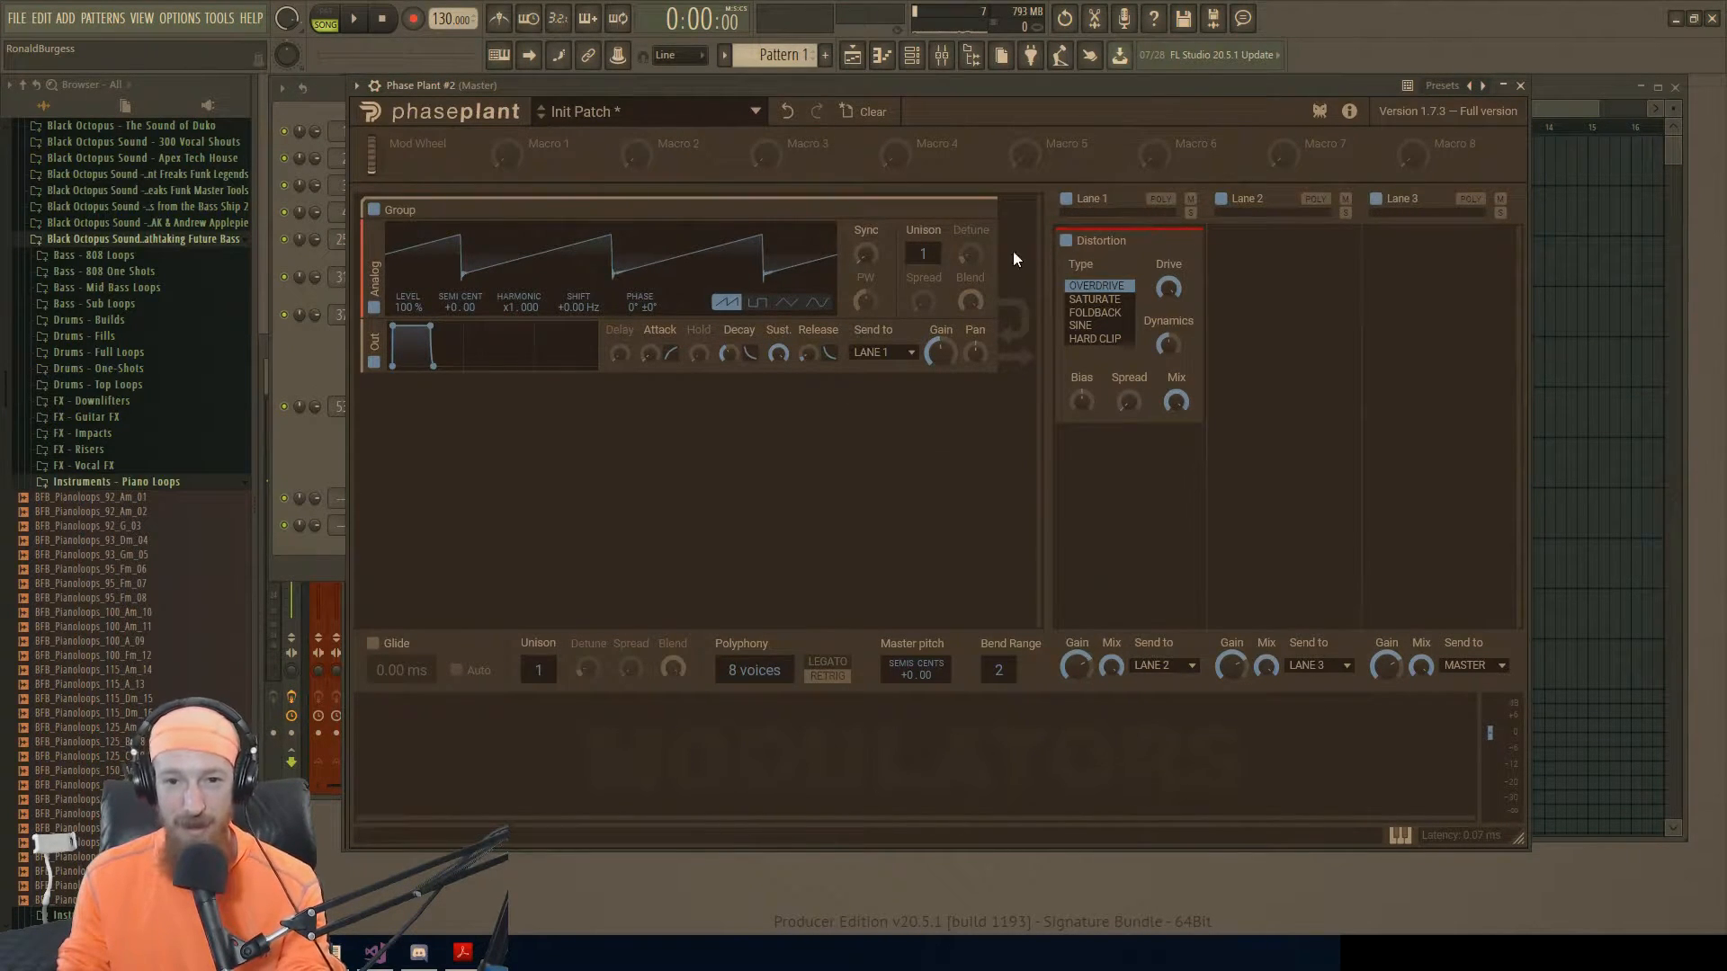
left_click_drag(921, 258, 921, 225)
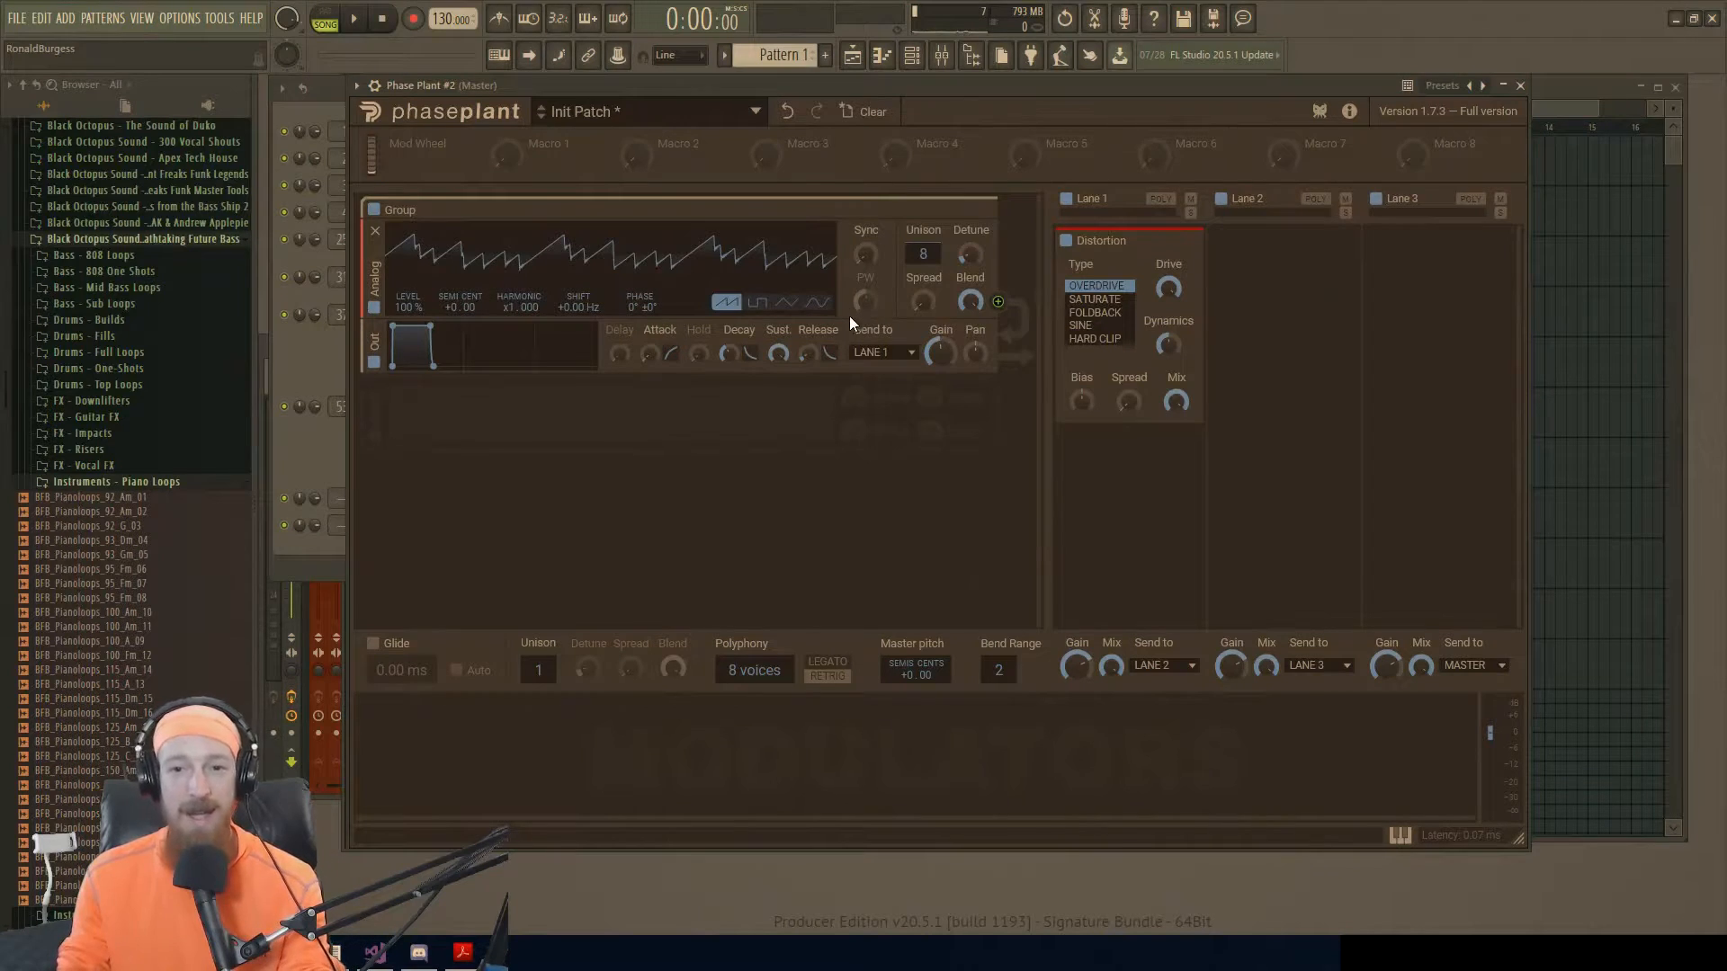
left_click(1166, 202)
left_click(1165, 202)
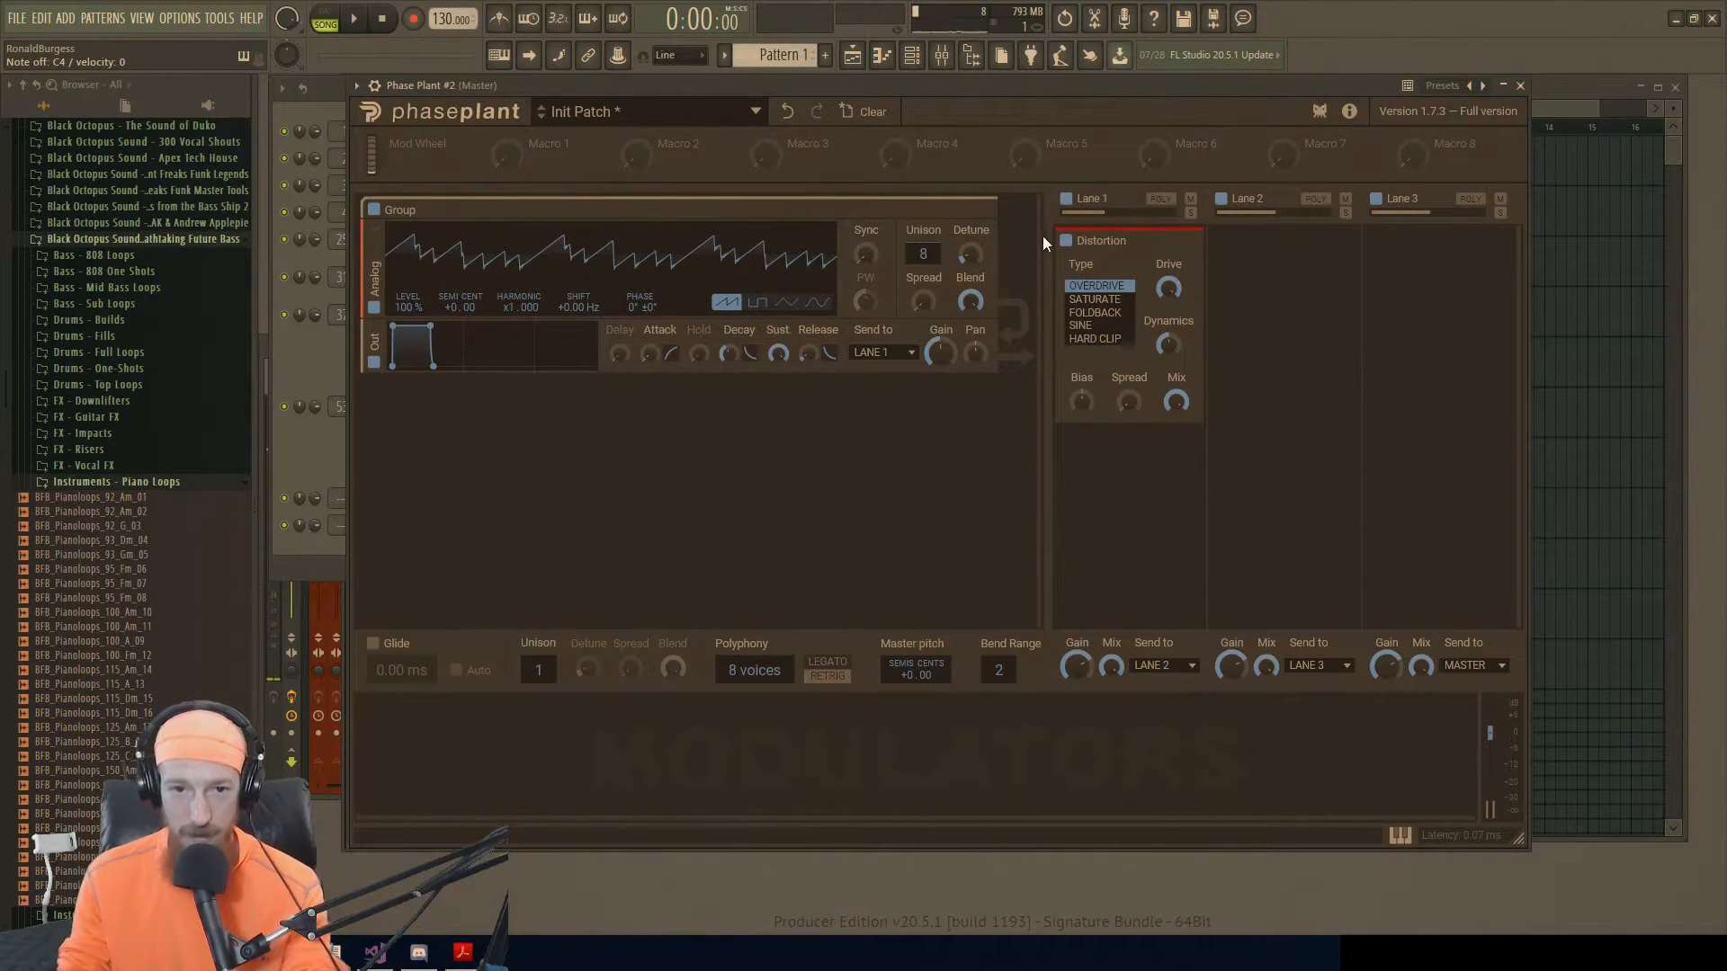
Step: Set the oscillator's unison to 1 and the global unison to 8 voices, with Lane 1's Poly mode on
scroll(930, 251, "down", 7)
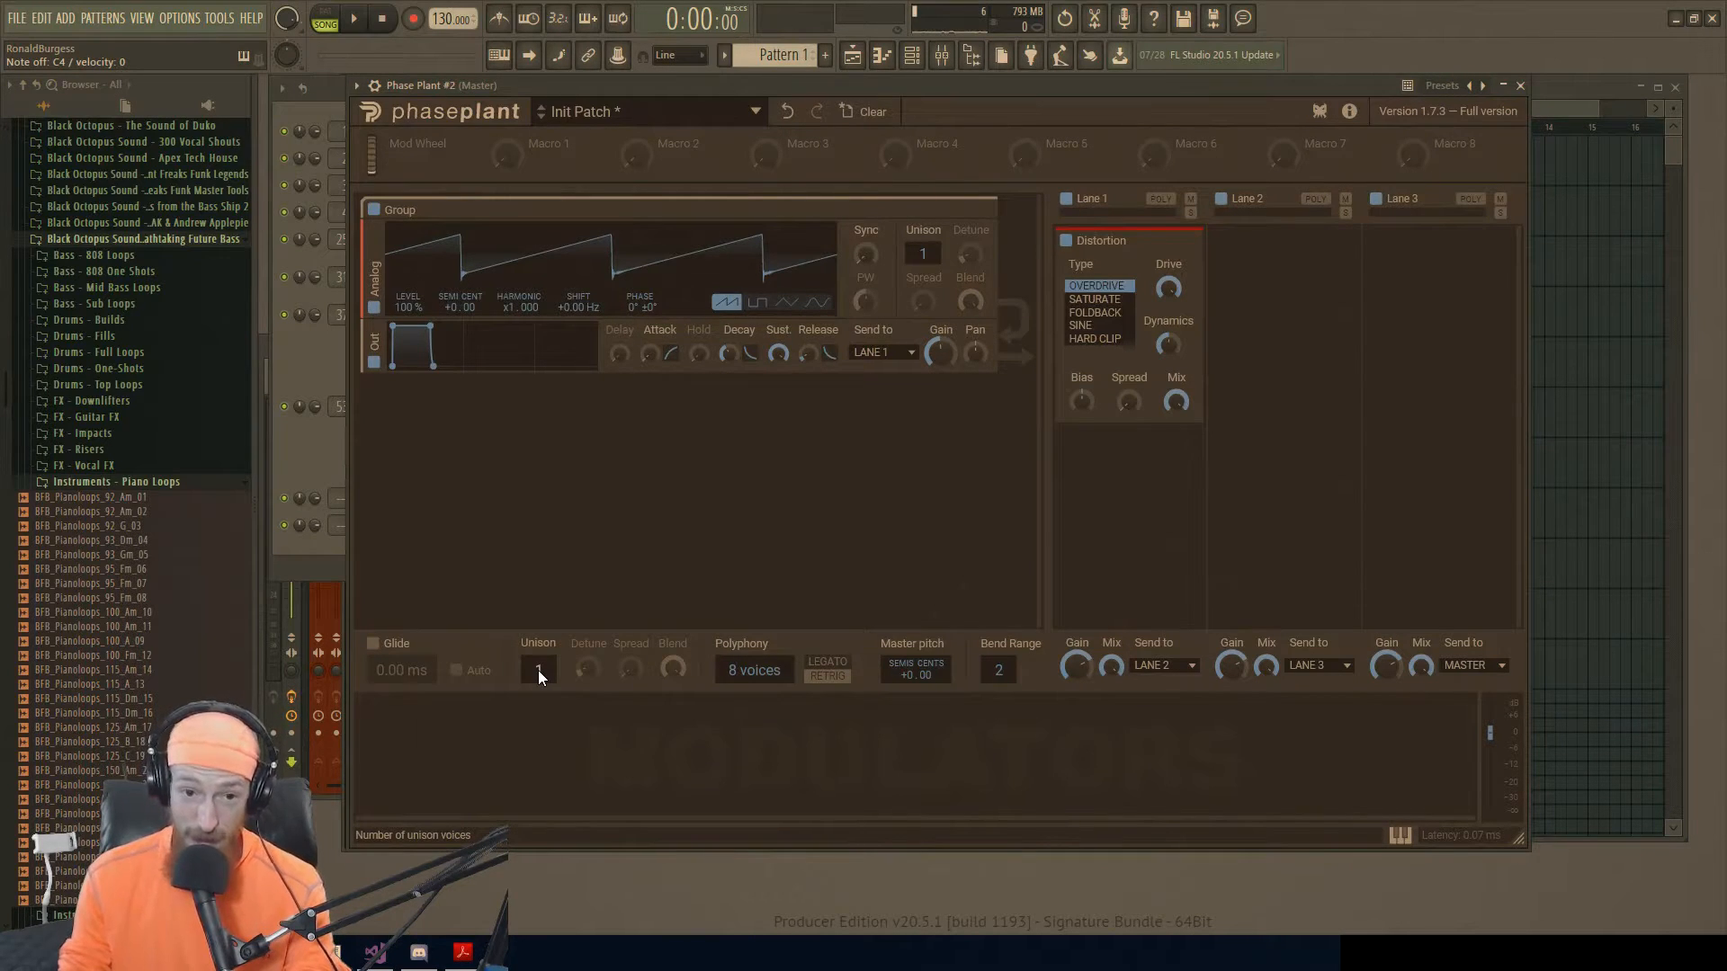
mouse_move(538, 665)
left_mouse_down()
mouse_move(538, 649)
mouse_move(538, 663)
left_mouse_up()
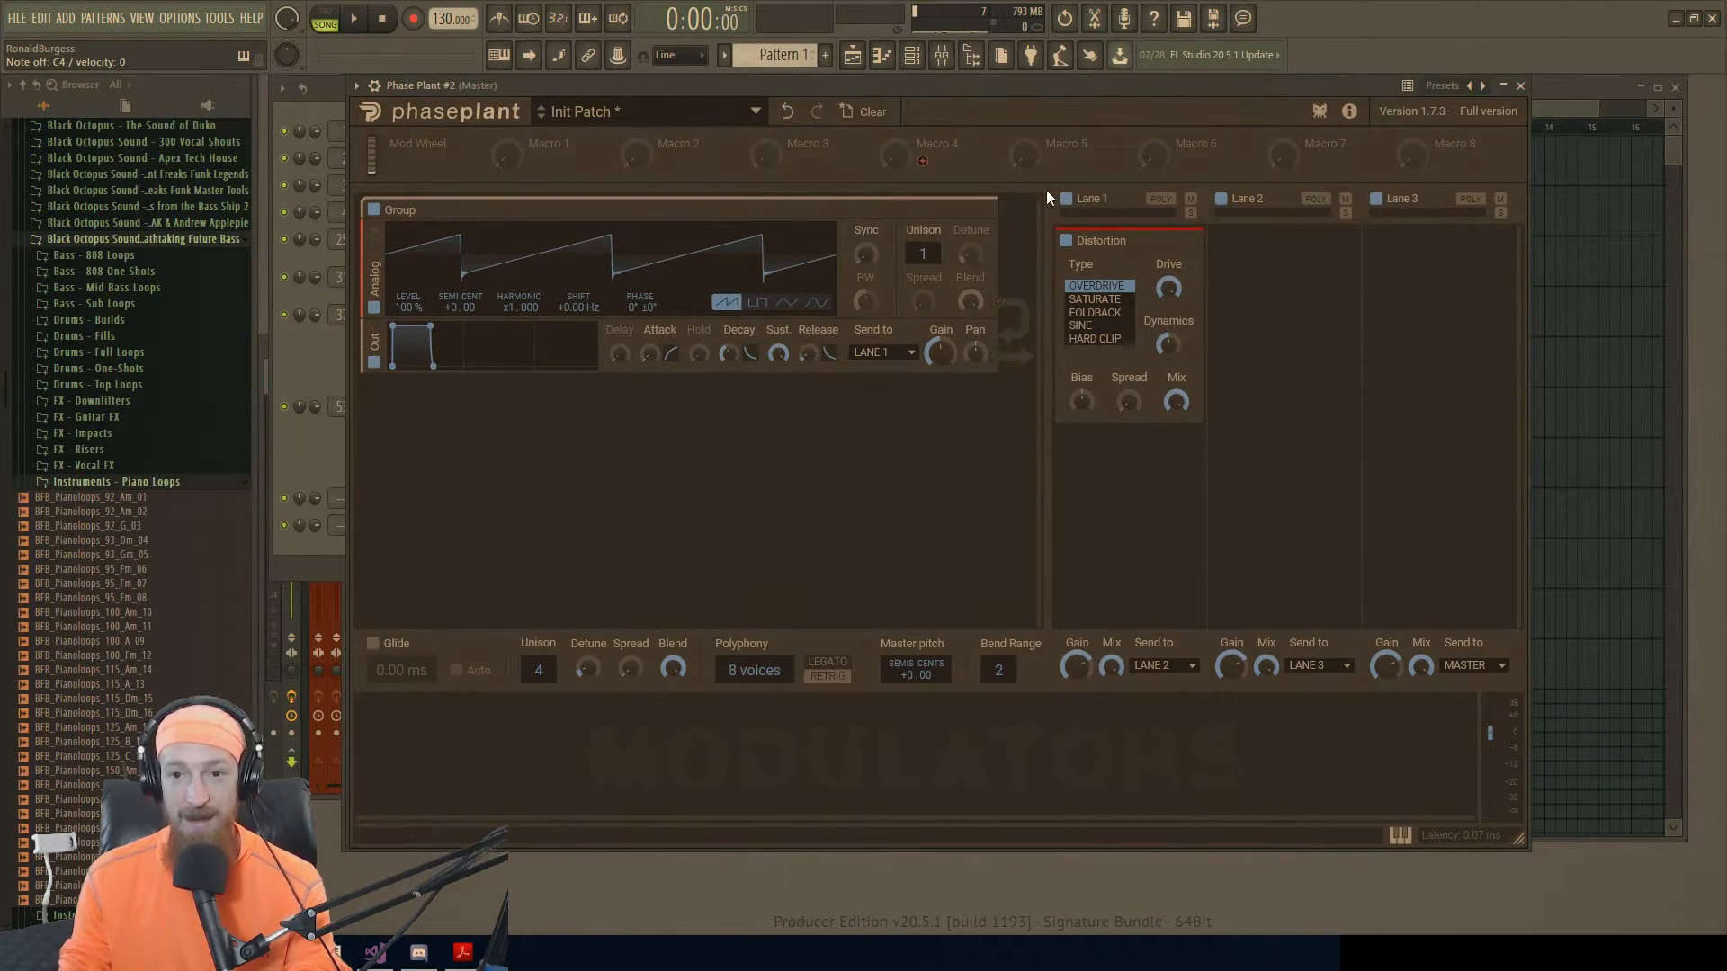
left_click(1160, 199)
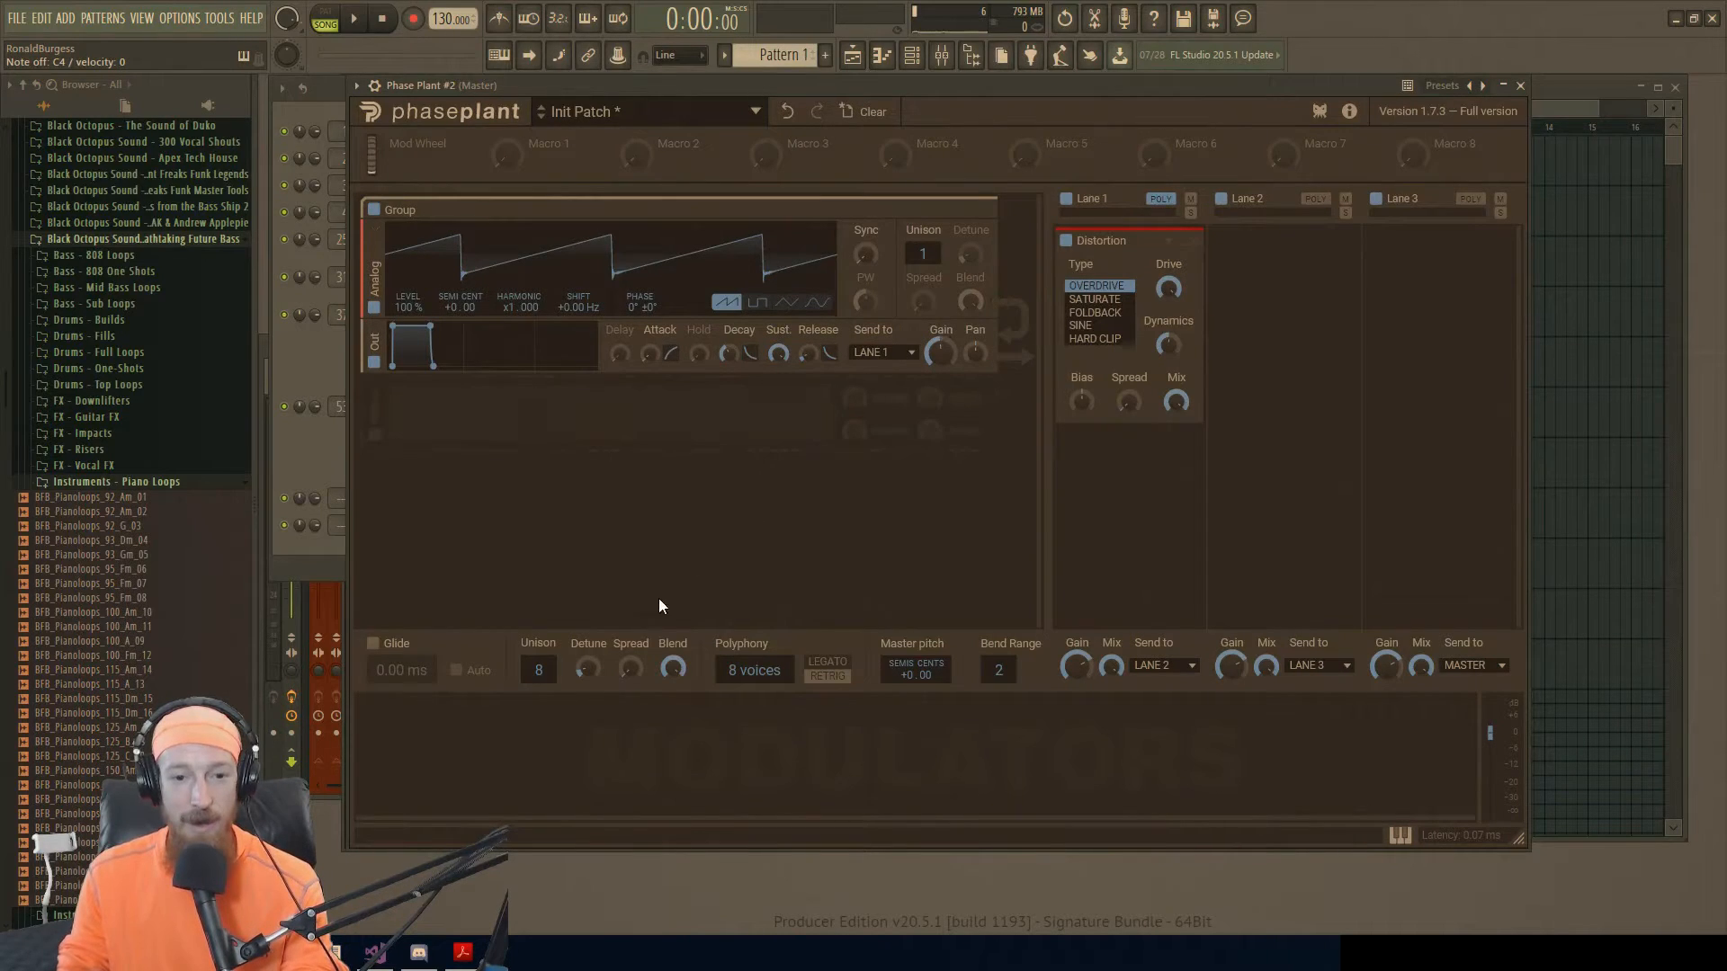
Step: Reset the global unison to 1 with Lane 1's Poly mode off, and restore 8 voices with Poly on
double_click(539, 670)
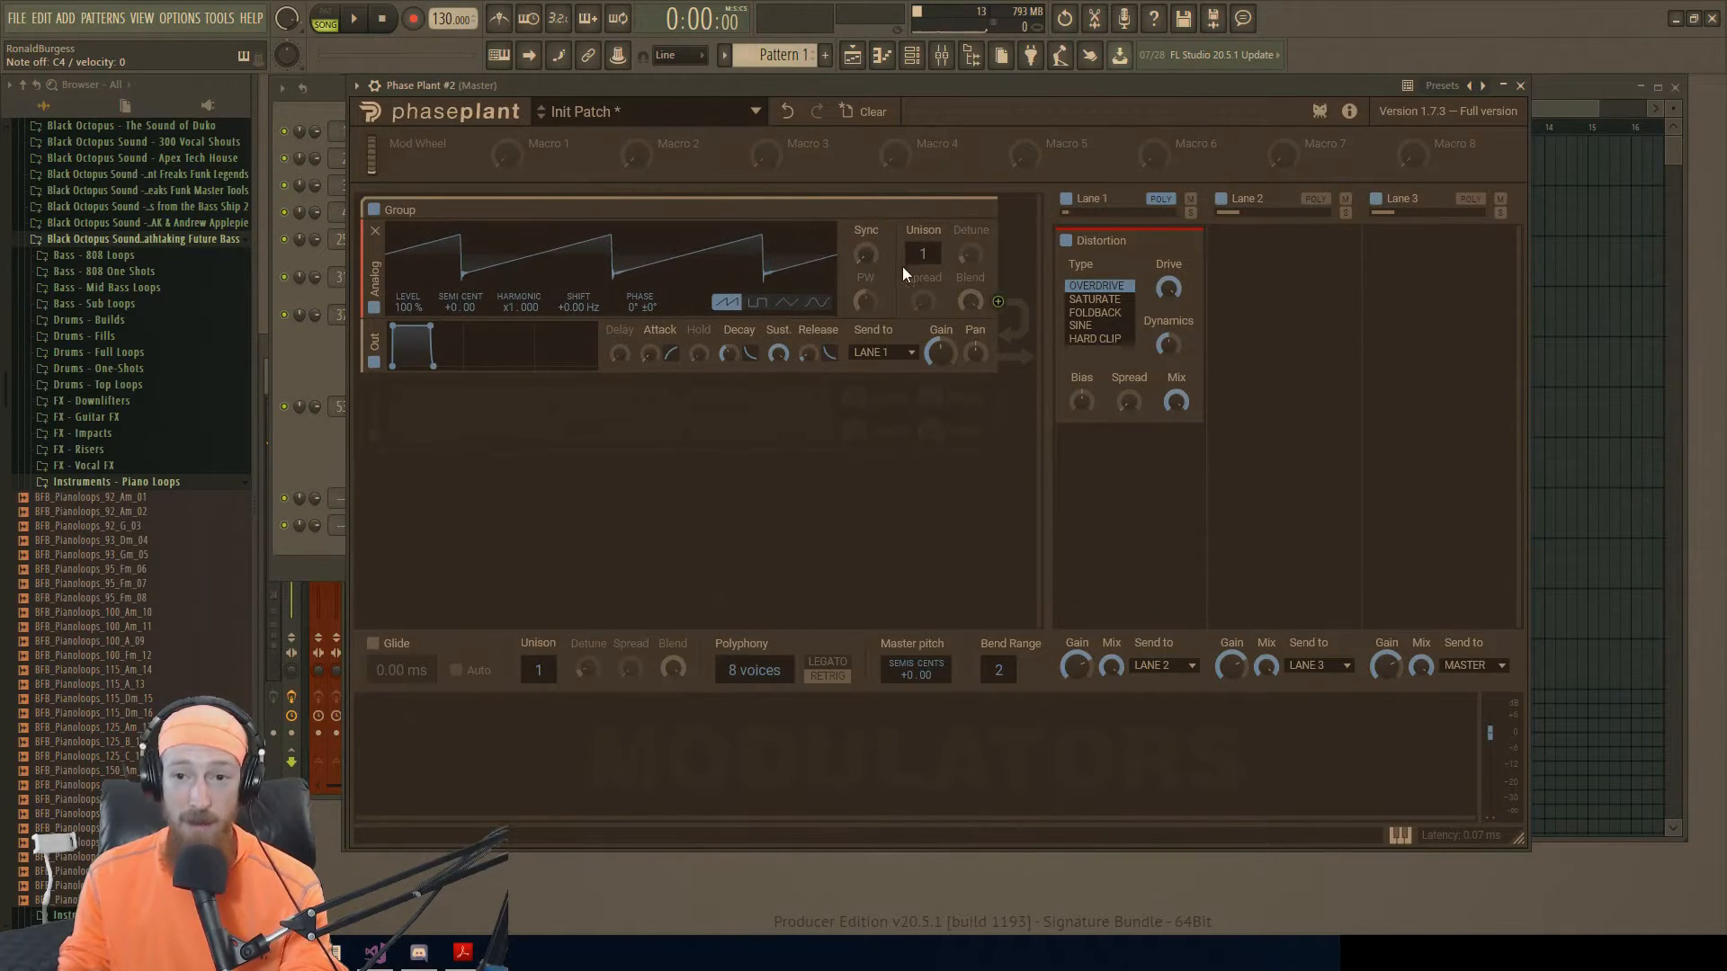
left_click(1165, 203)
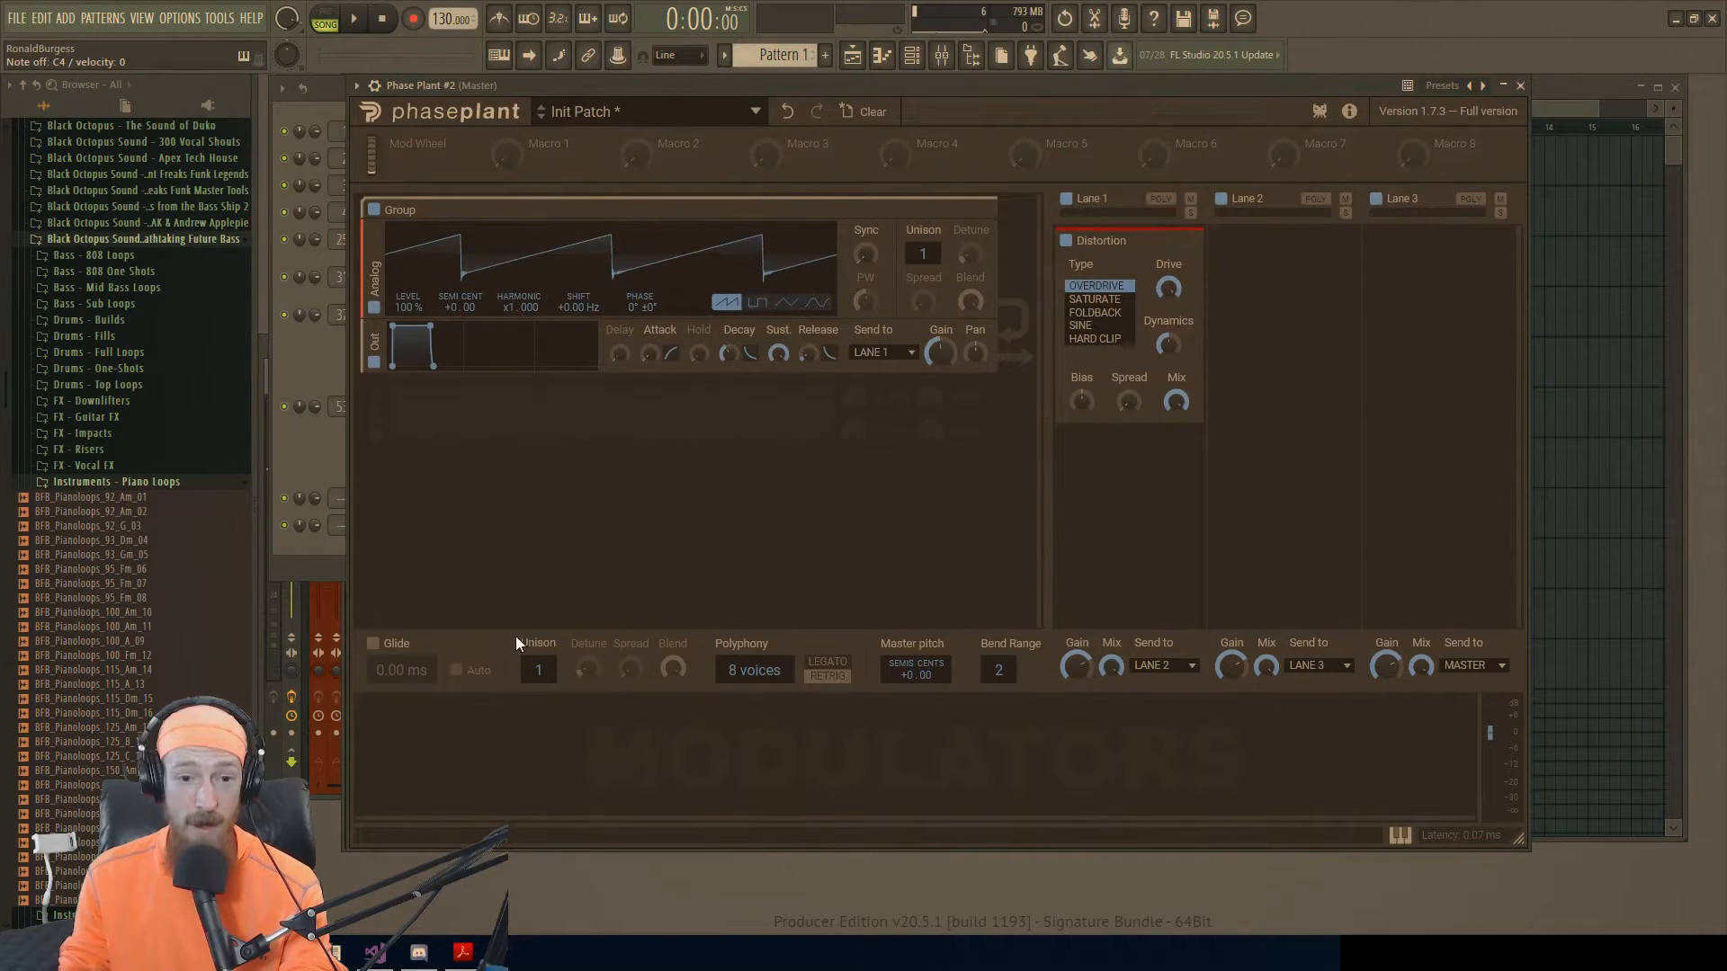
left_click_drag(539, 670, 540, 630)
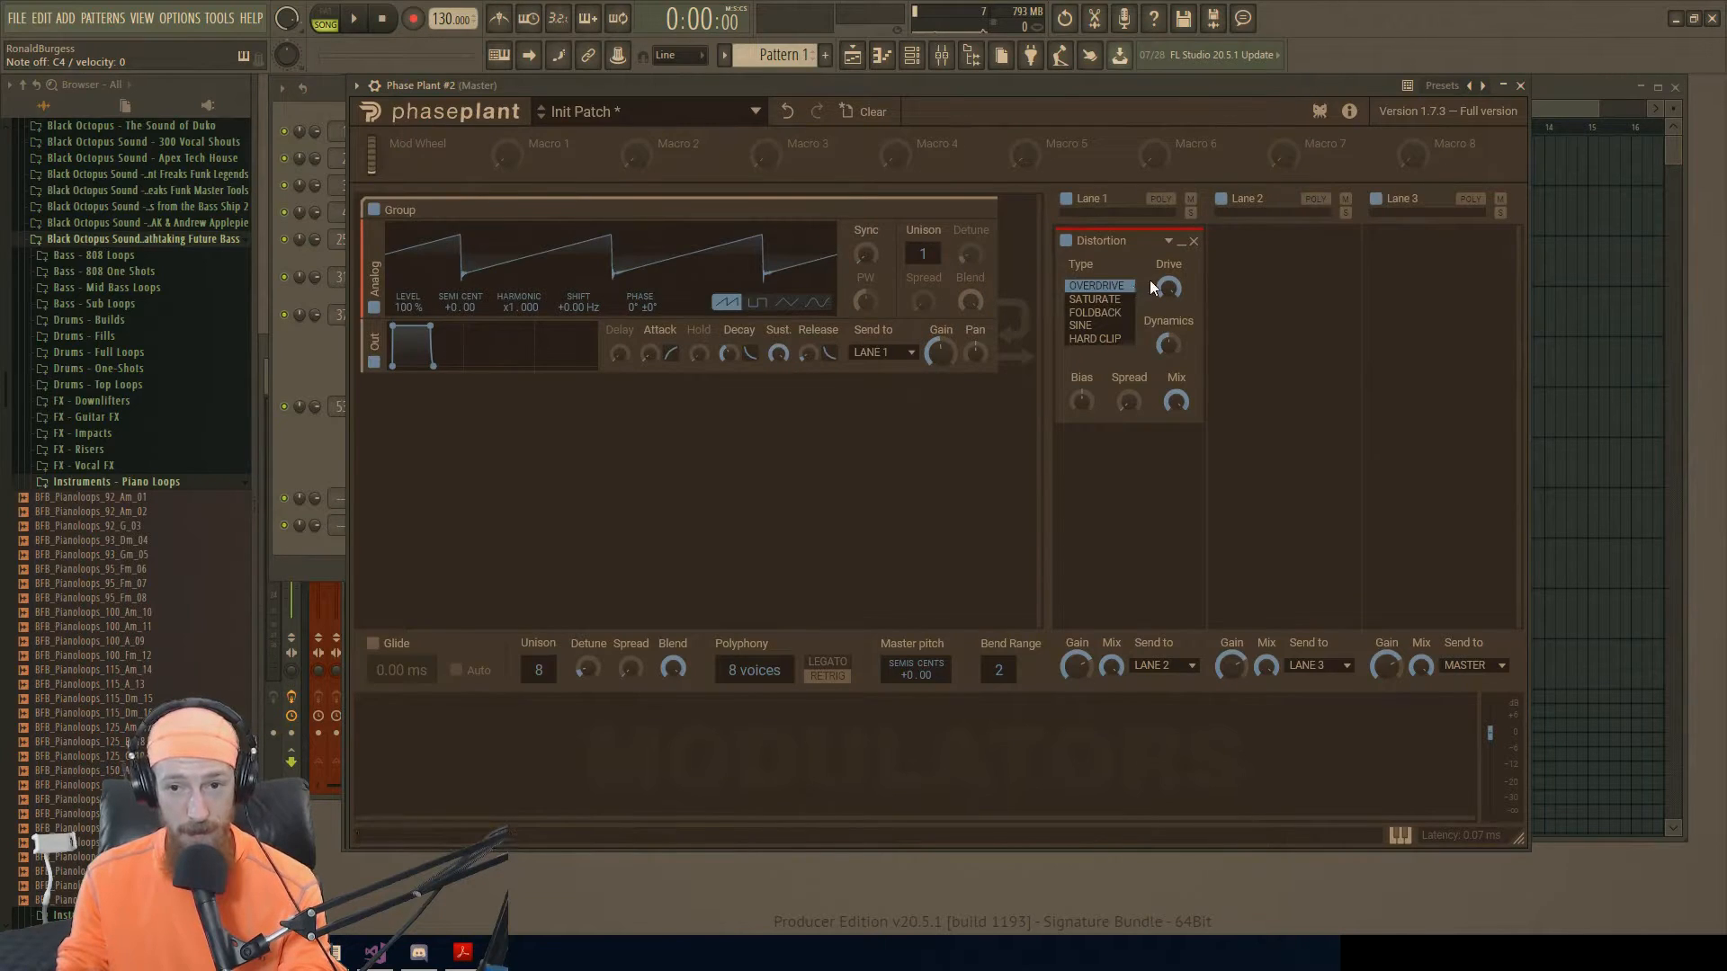
left_click(1161, 199)
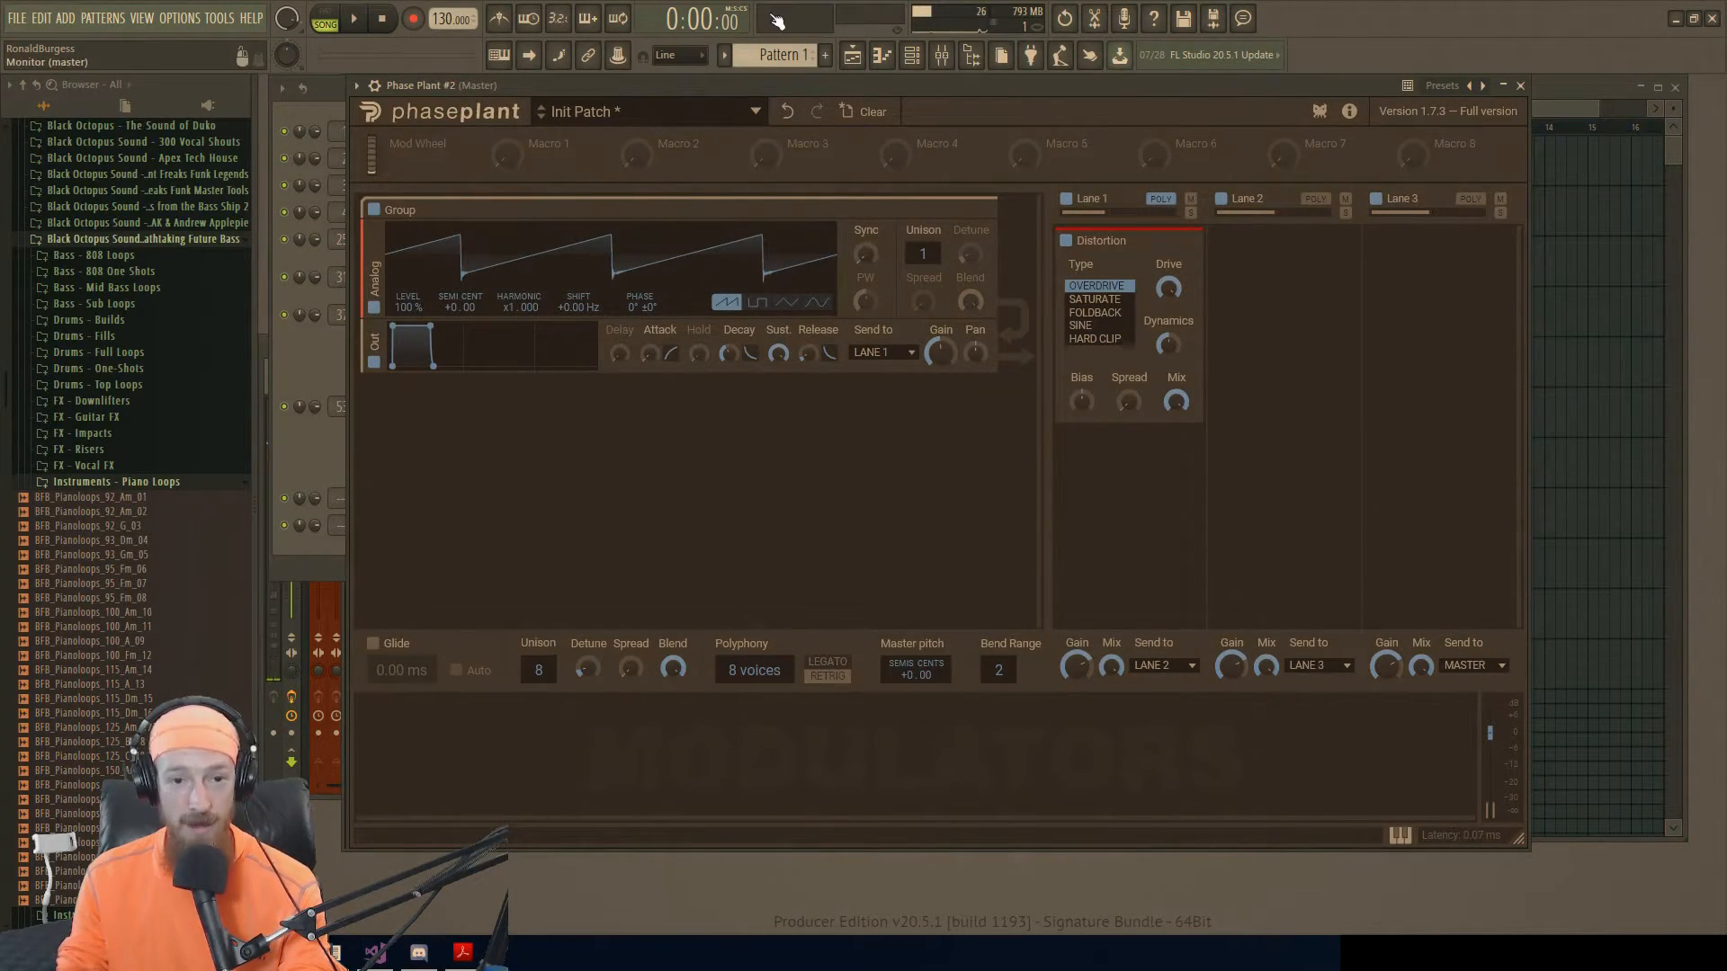
Step: Move the 8-voice unison from the global setting to the Analog oscillator and back again to compare both
left_click_drag(535, 671, 537, 711)
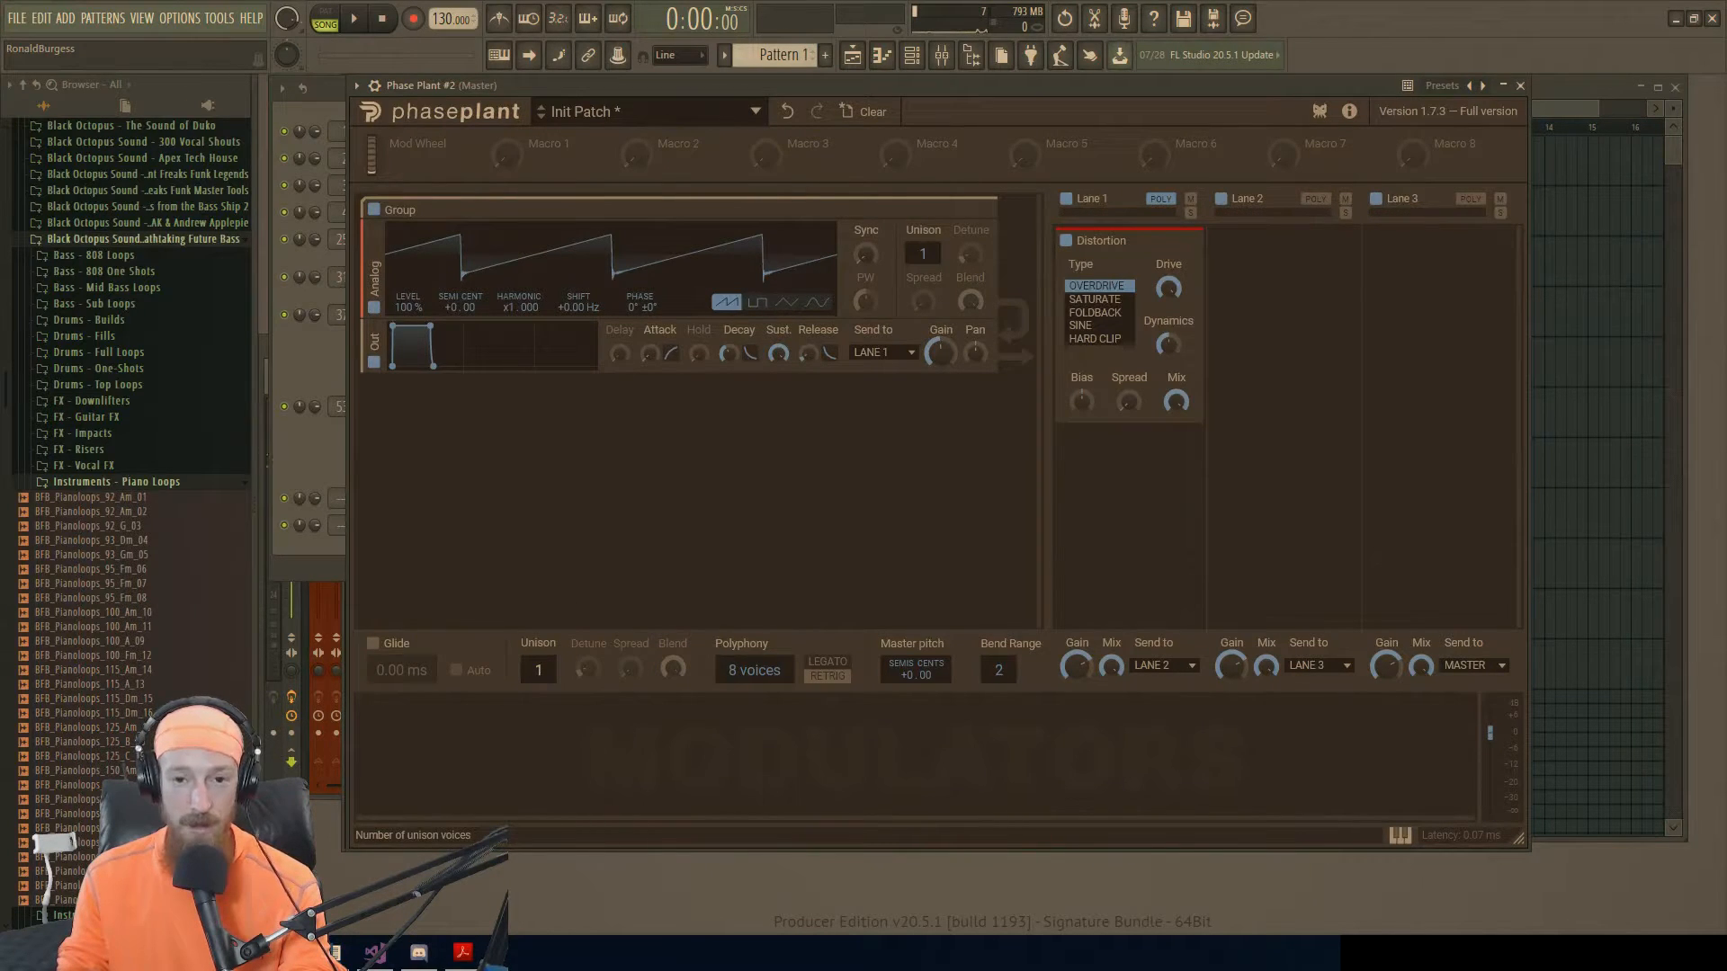
left_click_drag(925, 255, 924, 216)
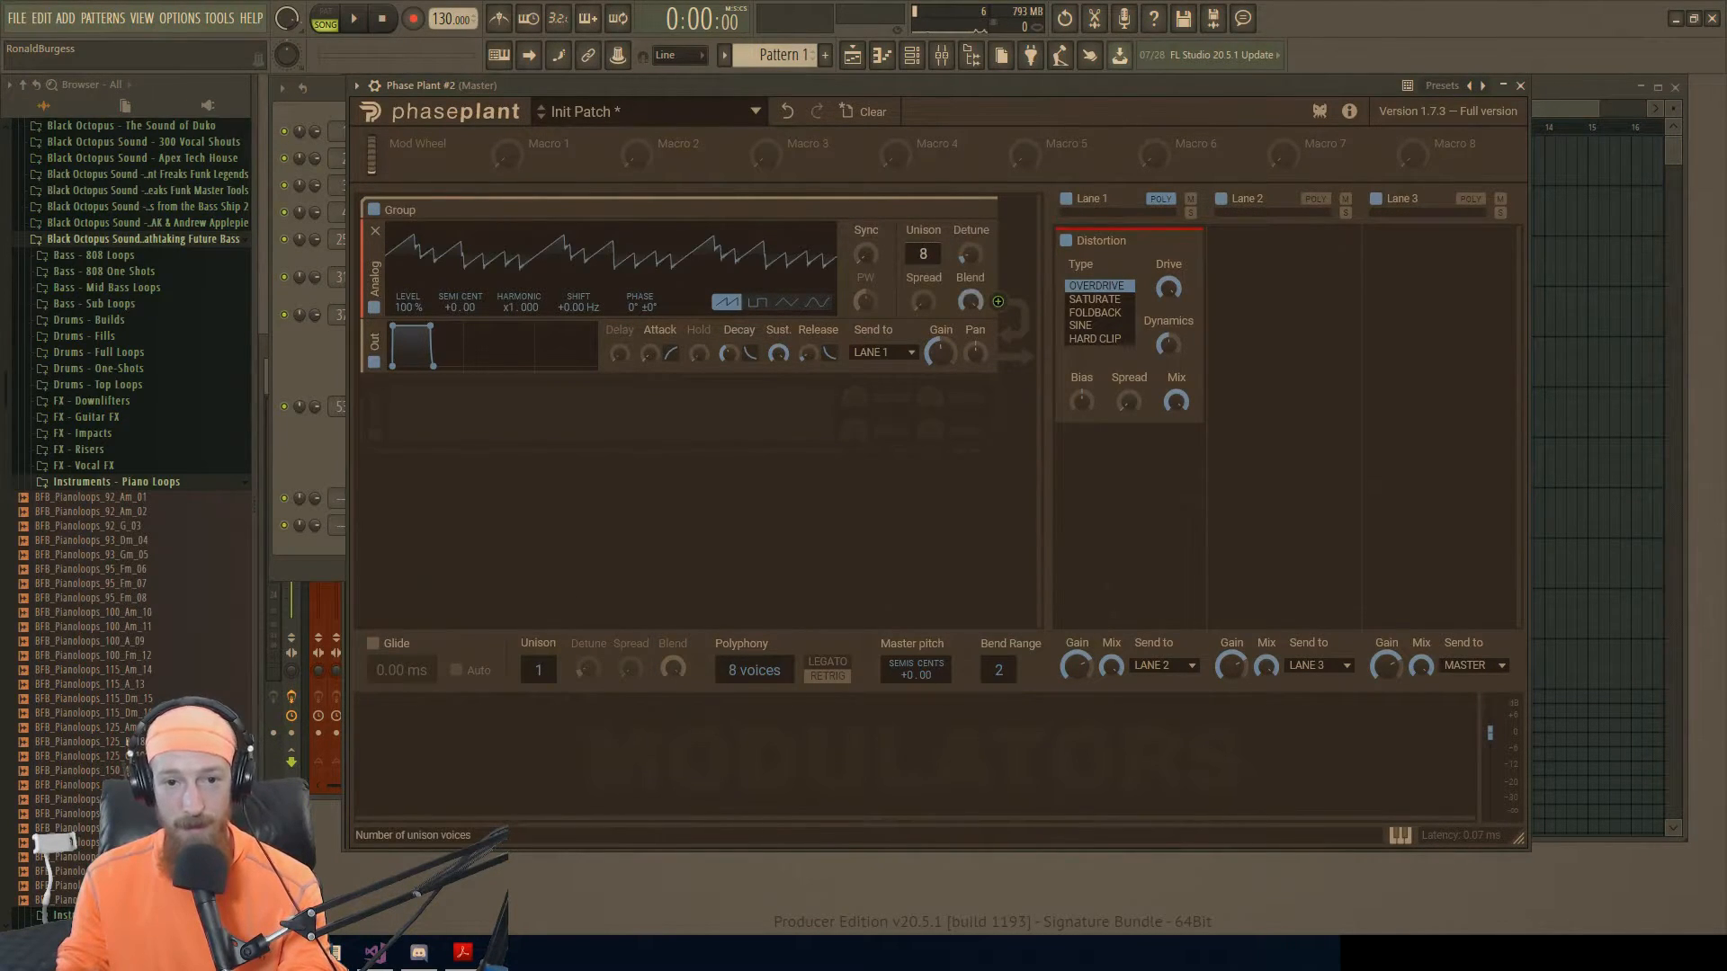
mouse_move(538, 671)
left_mouse_down()
mouse_move(538, 639)
mouse_move(538, 678)
left_mouse_up()
double_click(915, 256)
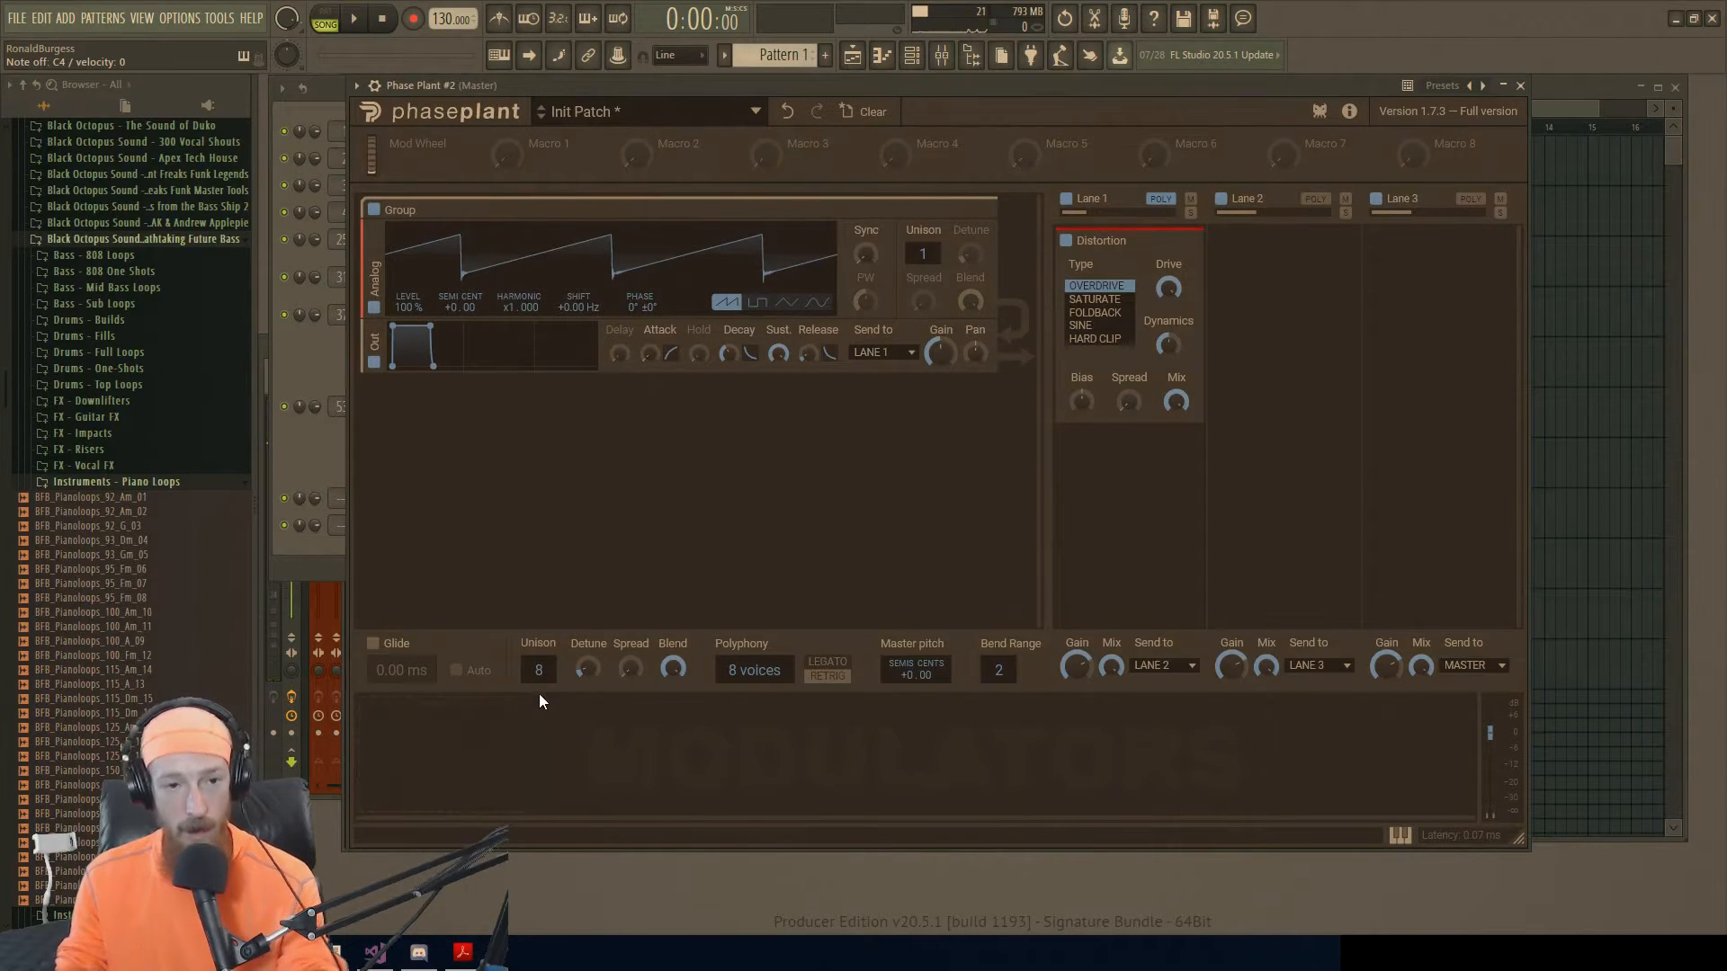
Step: Draw a long note in the Phase Plant #2 piano roll and play Pattern 1 in pattern mode
left_click(301, 366)
right_click(499, 531)
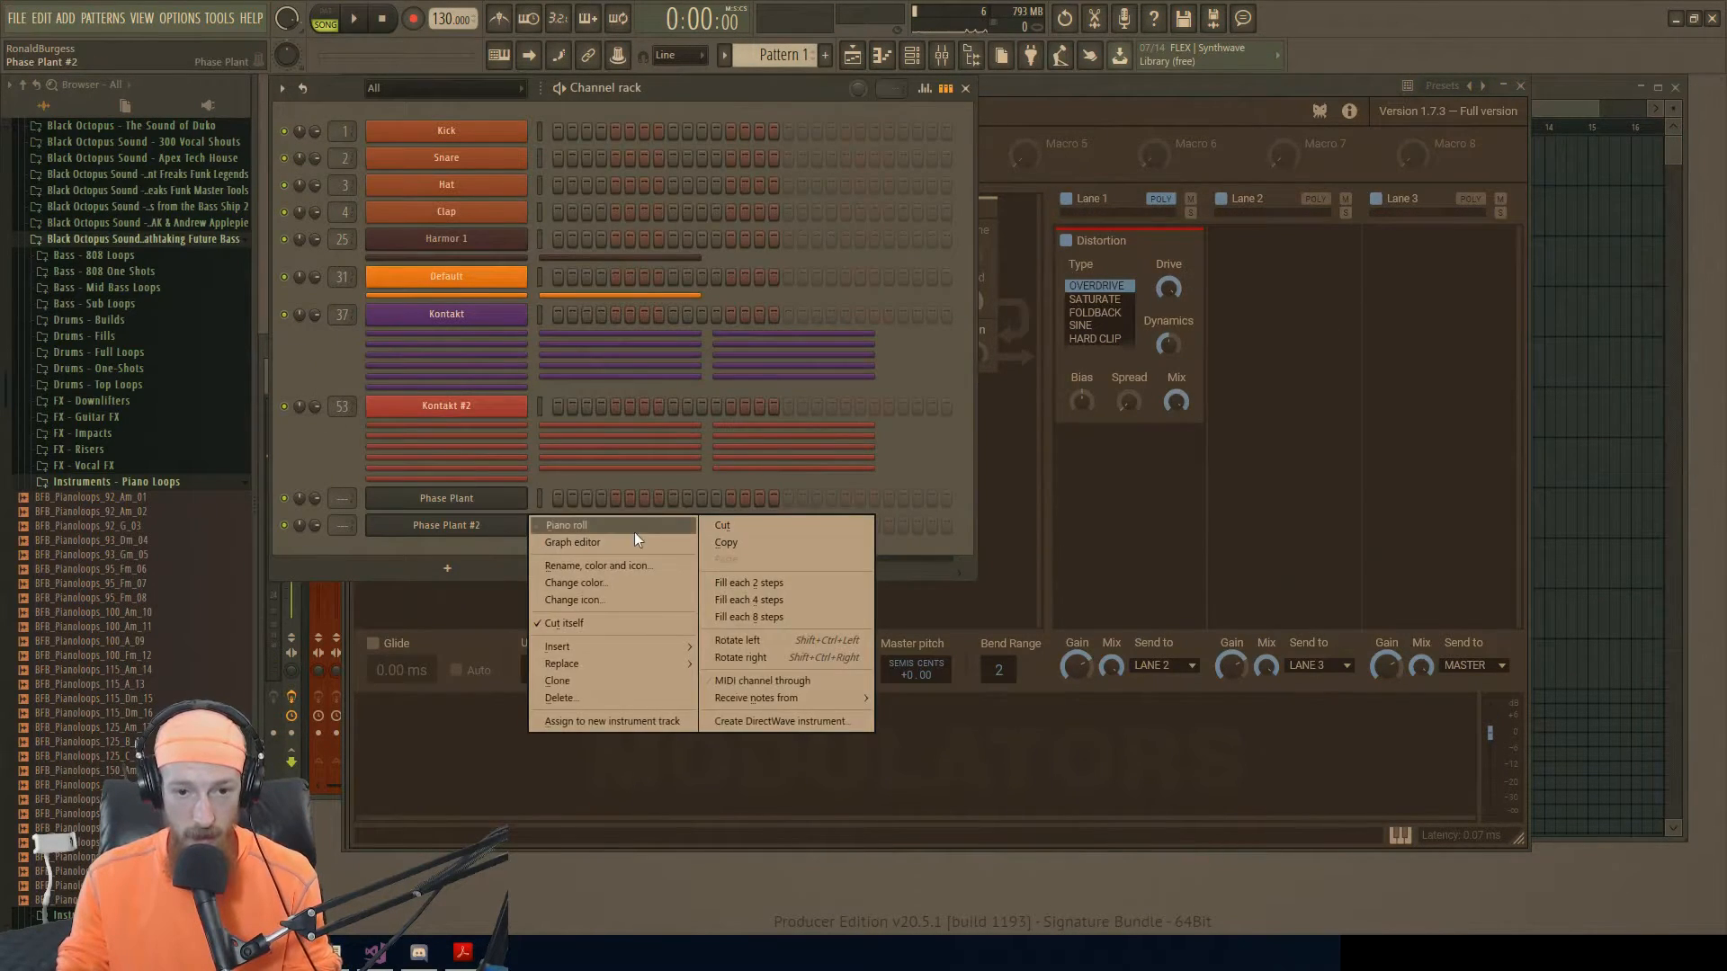
left_click(634, 531)
left_click(677, 534)
left_click_drag(698, 535, 1001, 534)
left_click(442, 619)
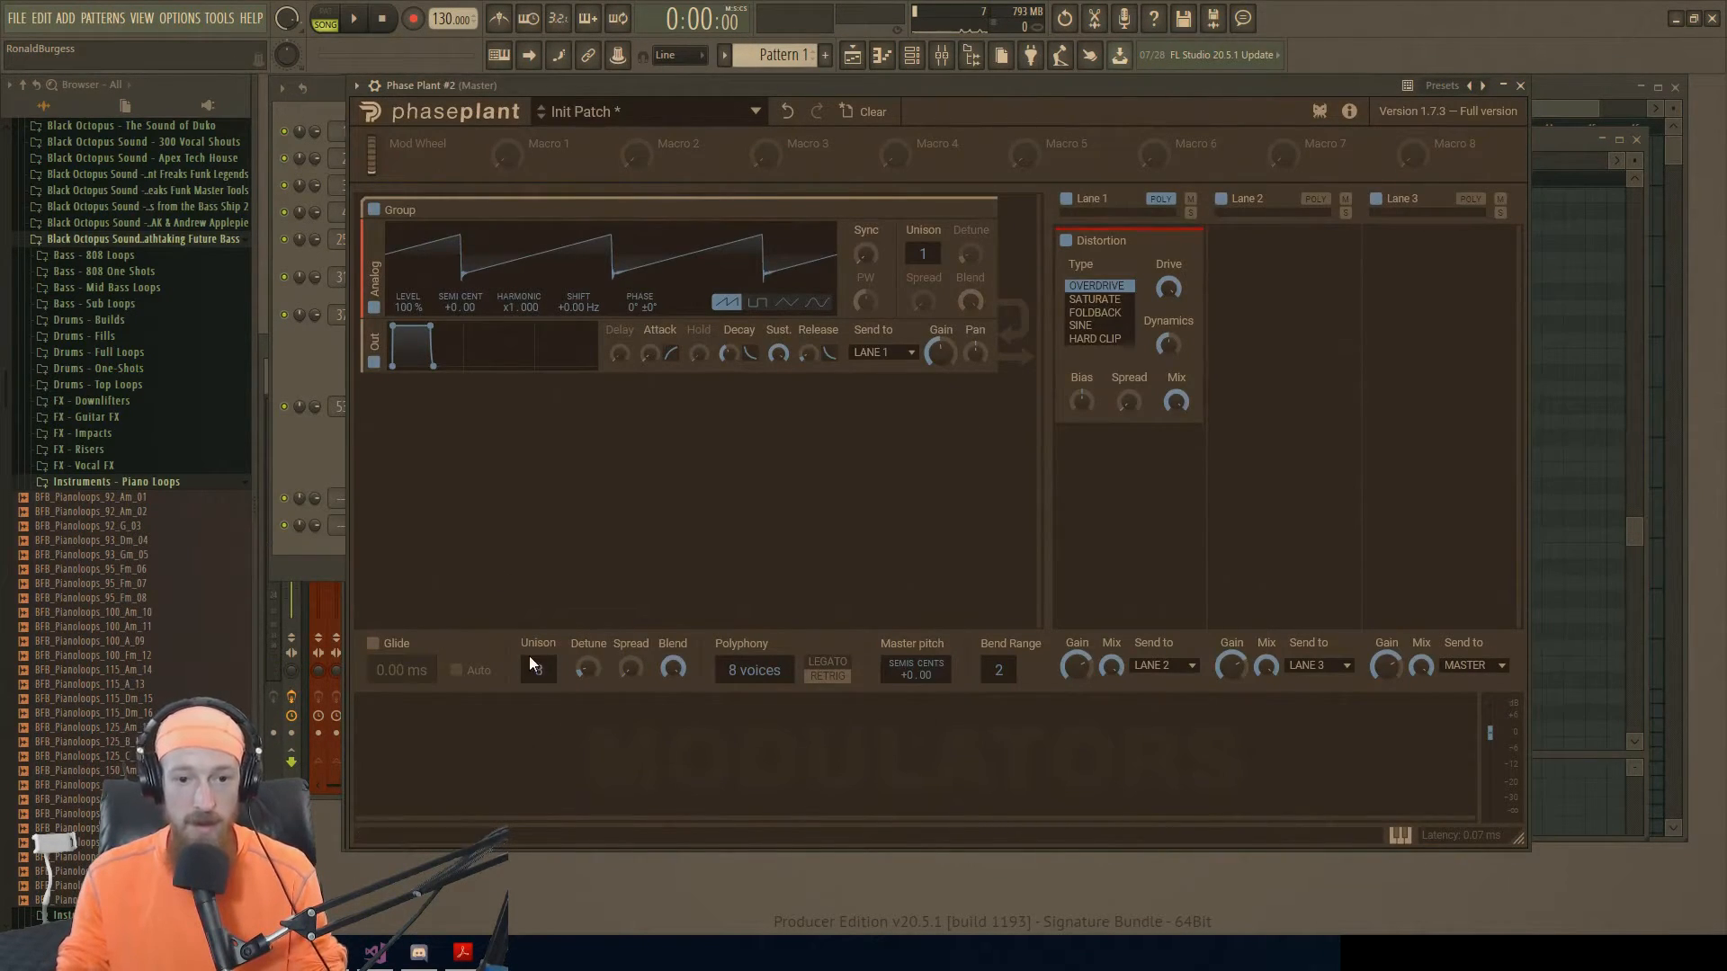
key("l")
key("space")
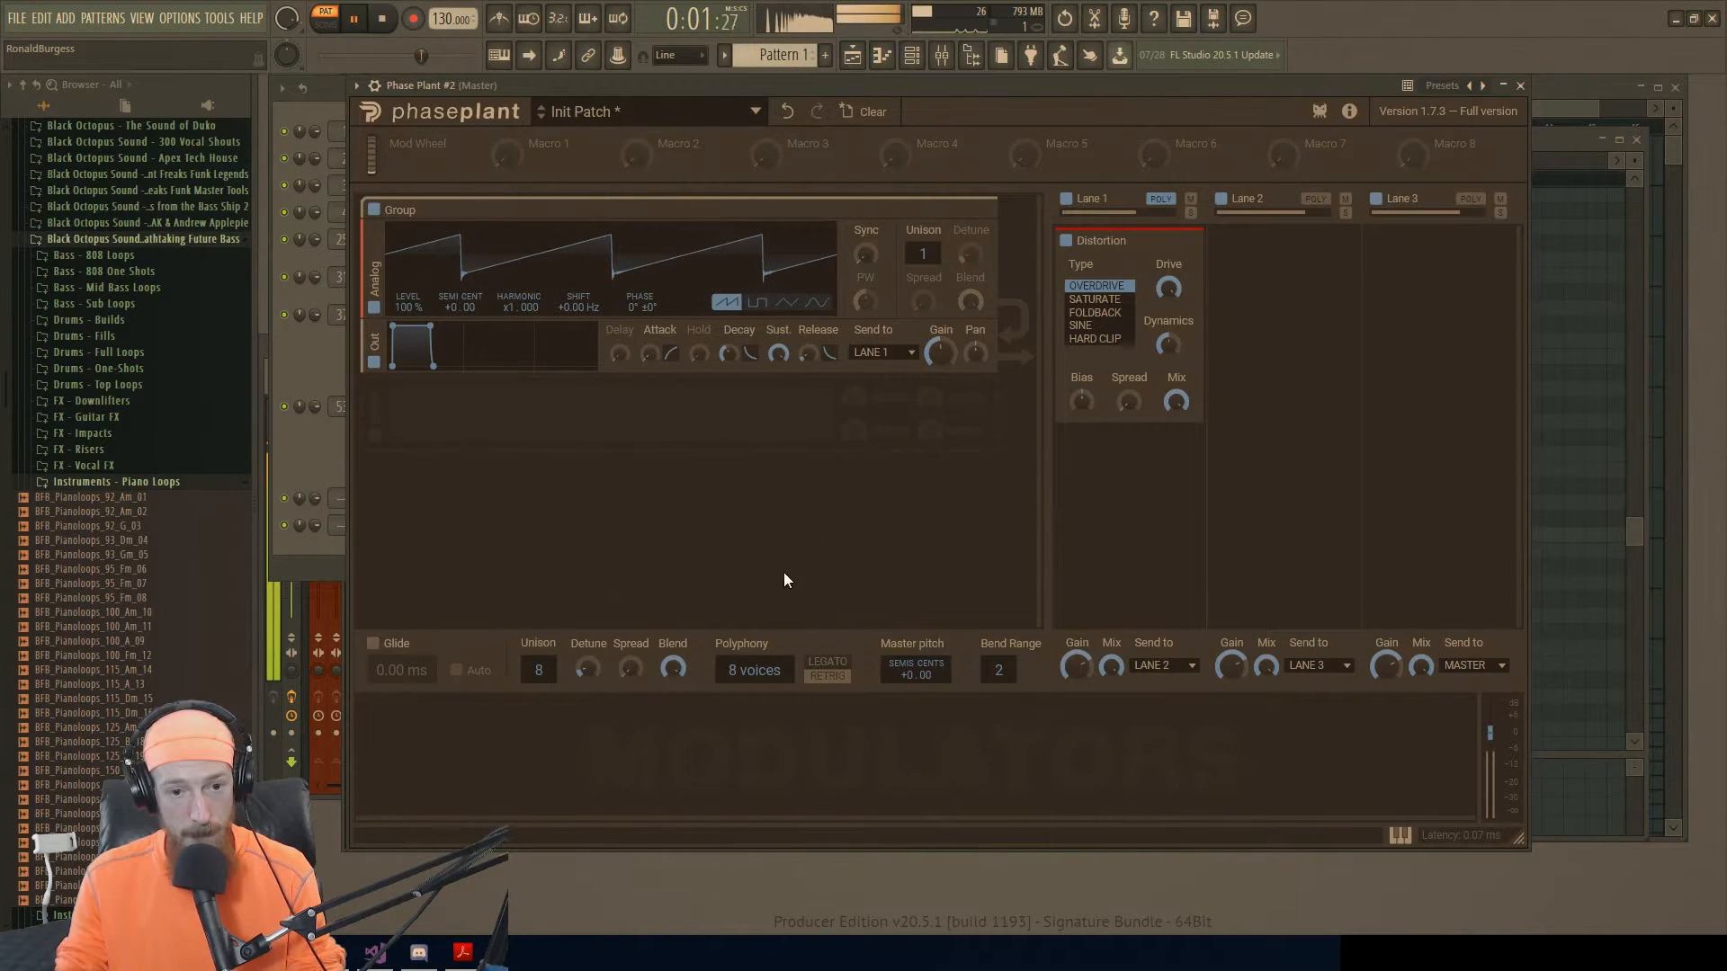
Step: Set the global unison to 1 and the oscillator's unison to 8, and play the pattern to check CPU load
left_click_drag(531, 668, 531, 719)
left_click_drag(918, 259, 917, 207)
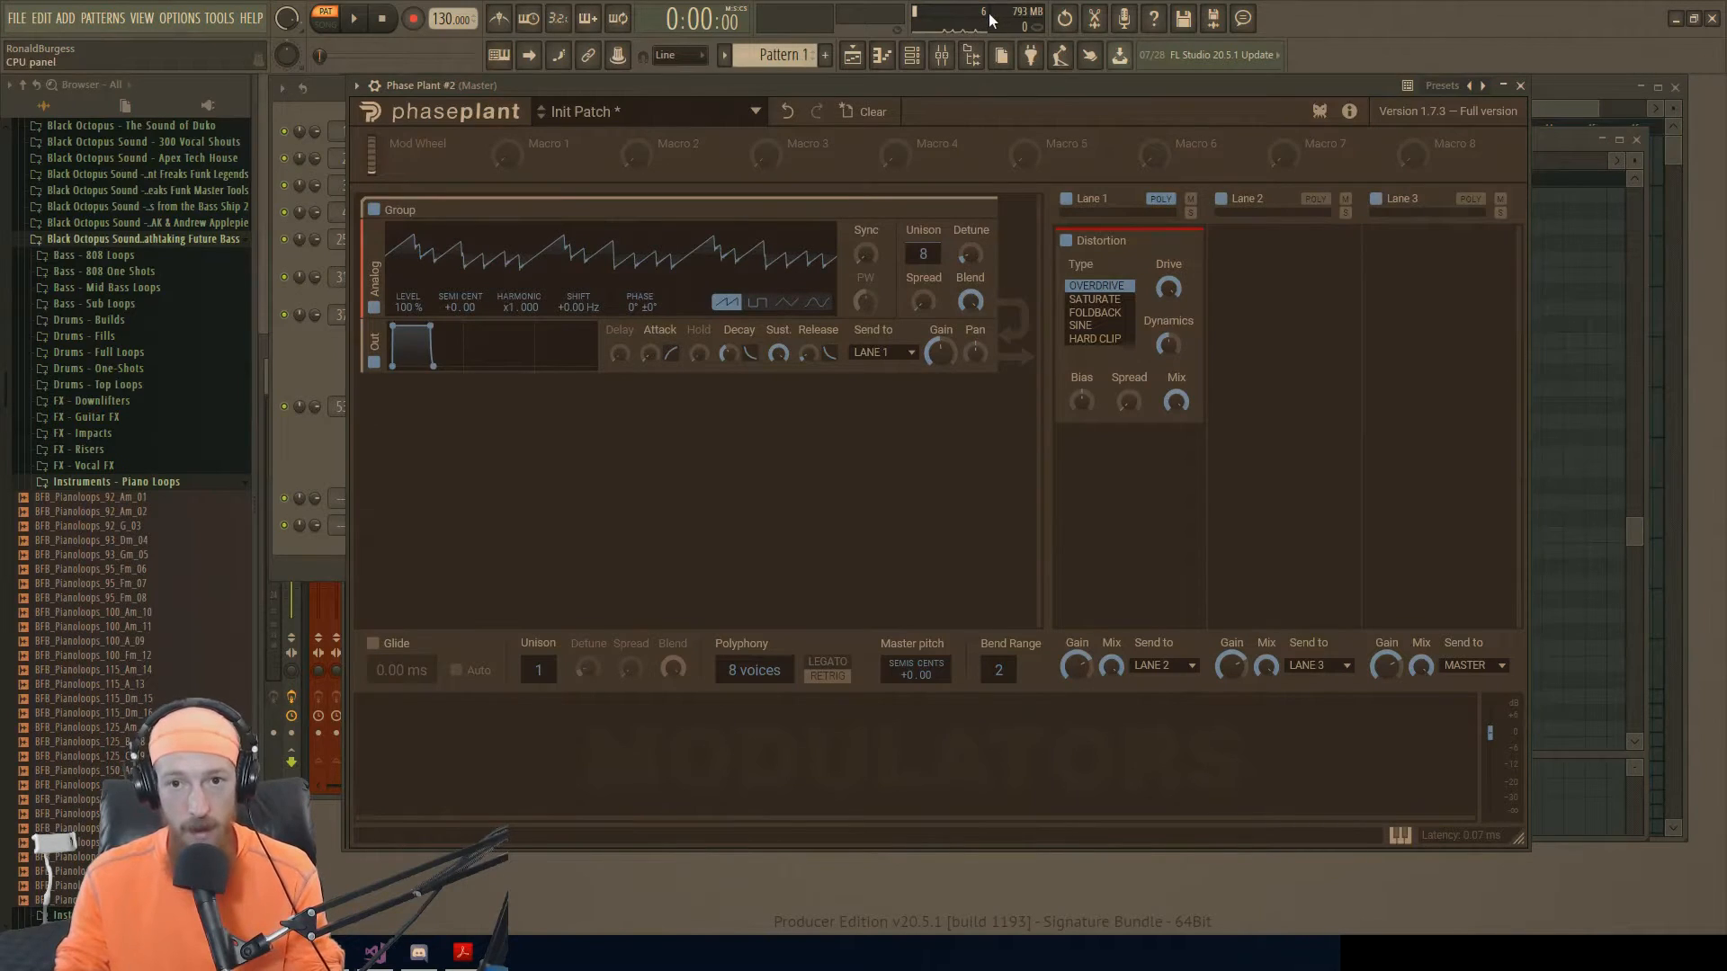
key("space")
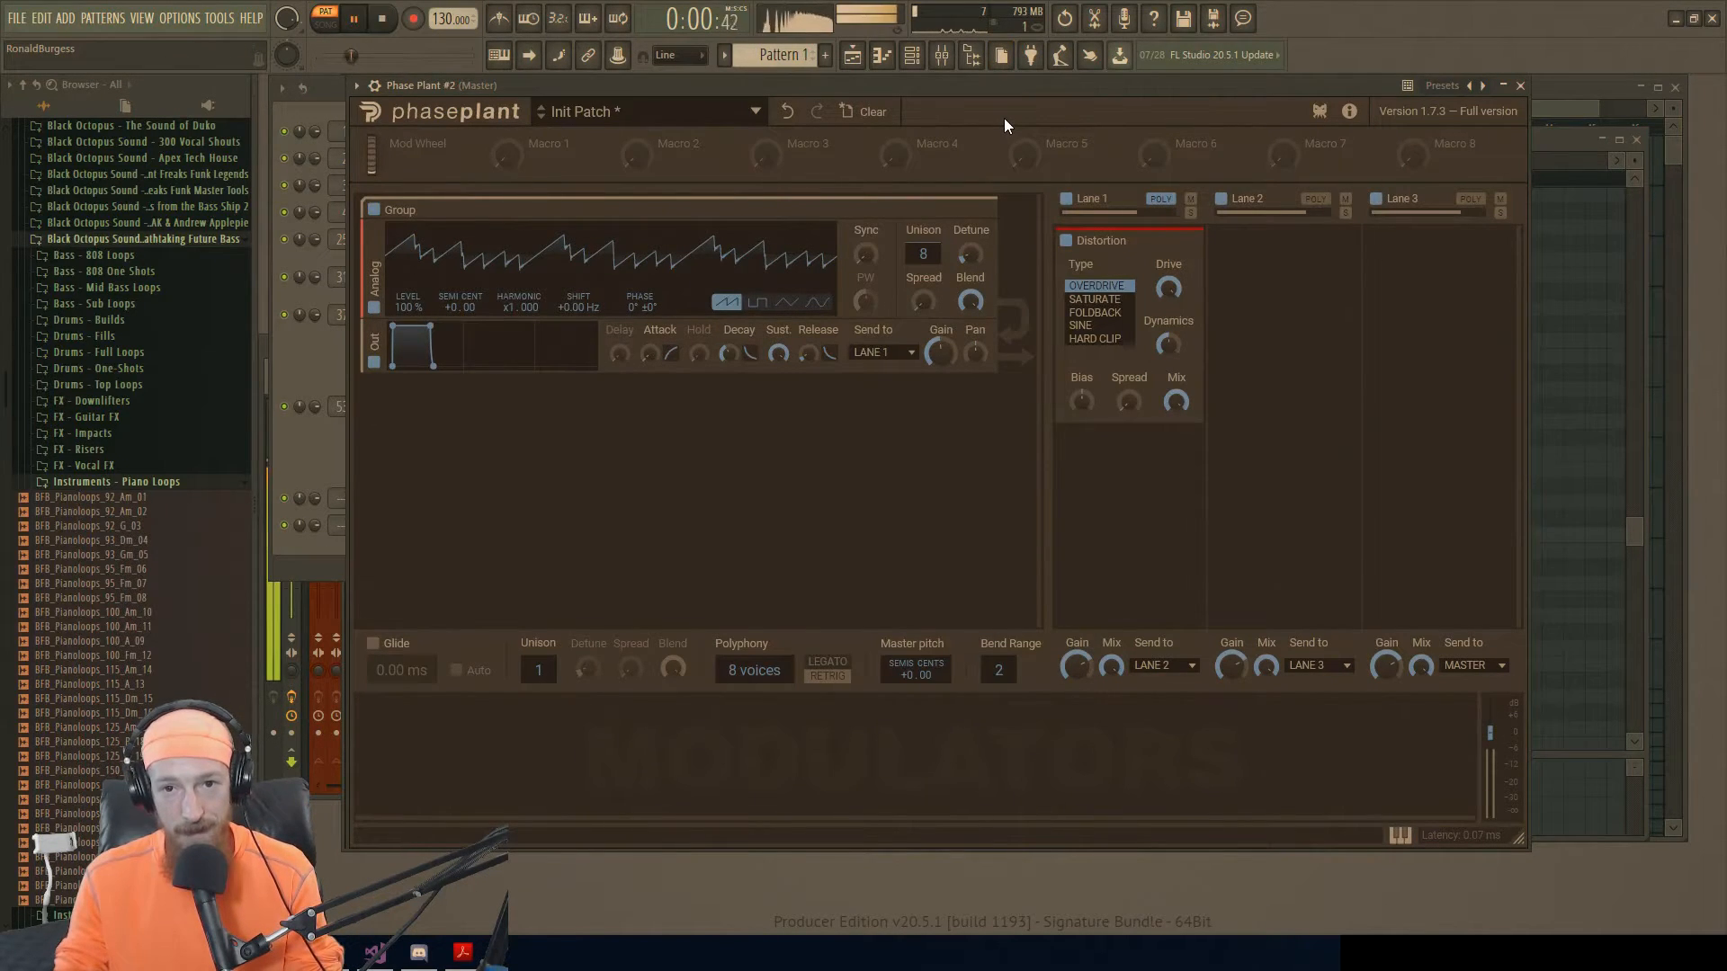
key("space")
Step: Set the oscillator's unison to 1 and the global unison to 8, and play the pattern to check CPU load
left_click_drag(923, 254, 923, 315)
left_click_drag(538, 670, 538, 611)
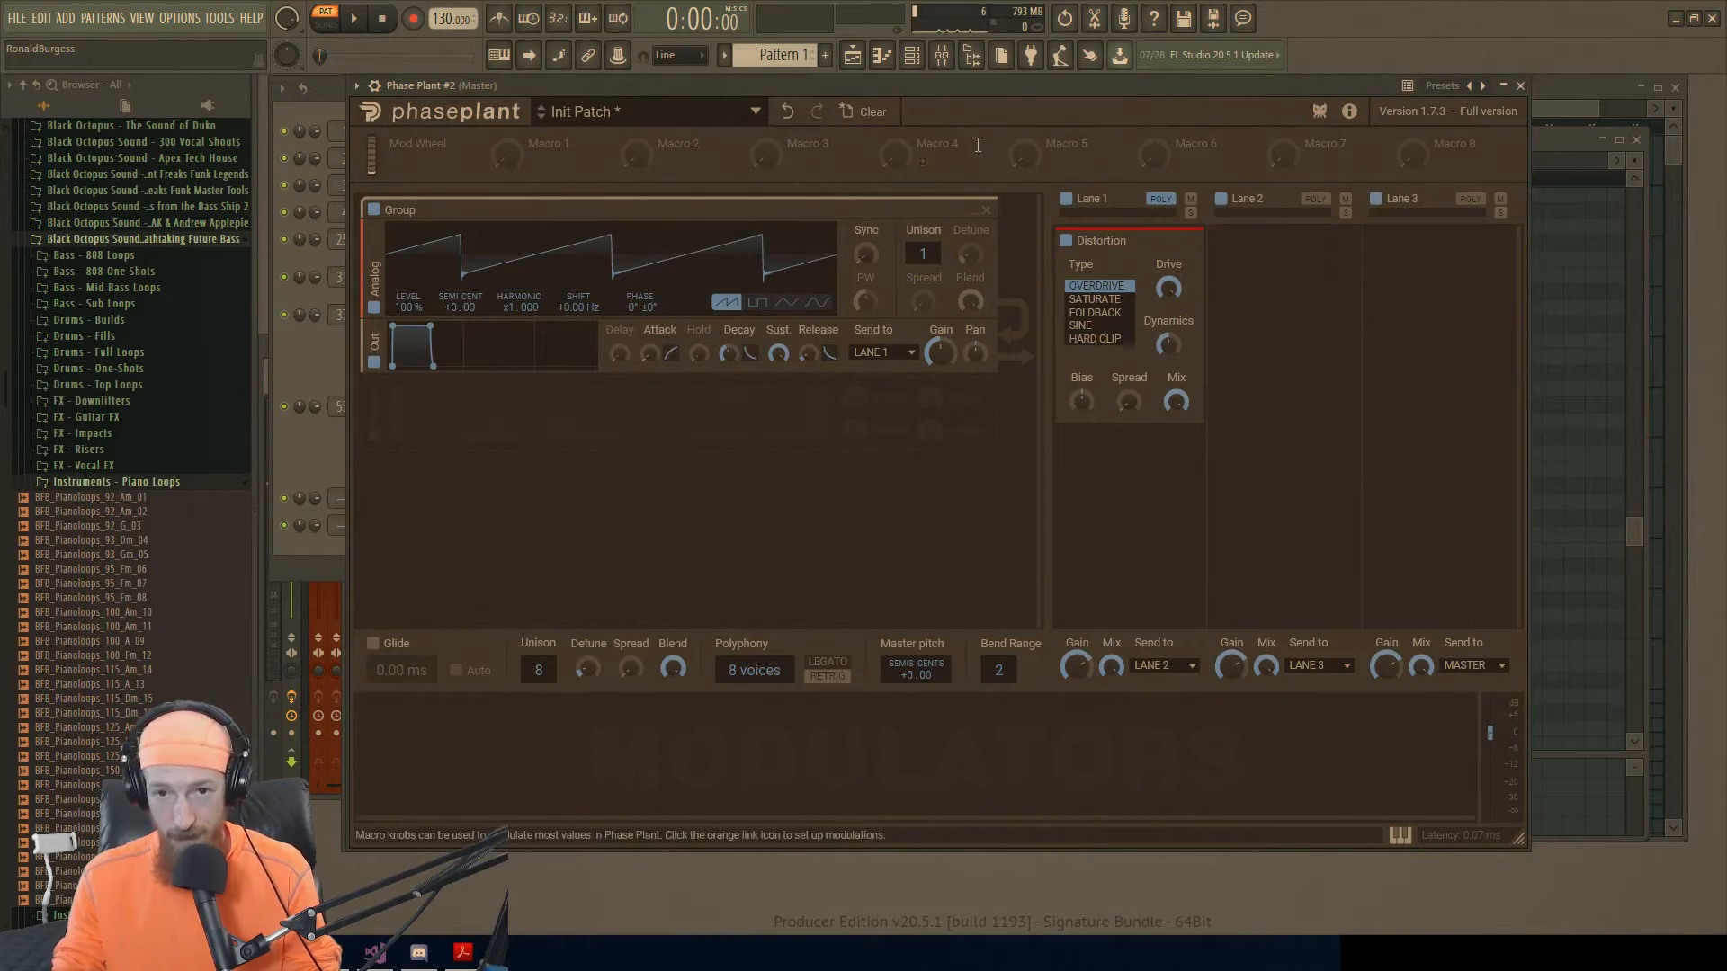
key("space")
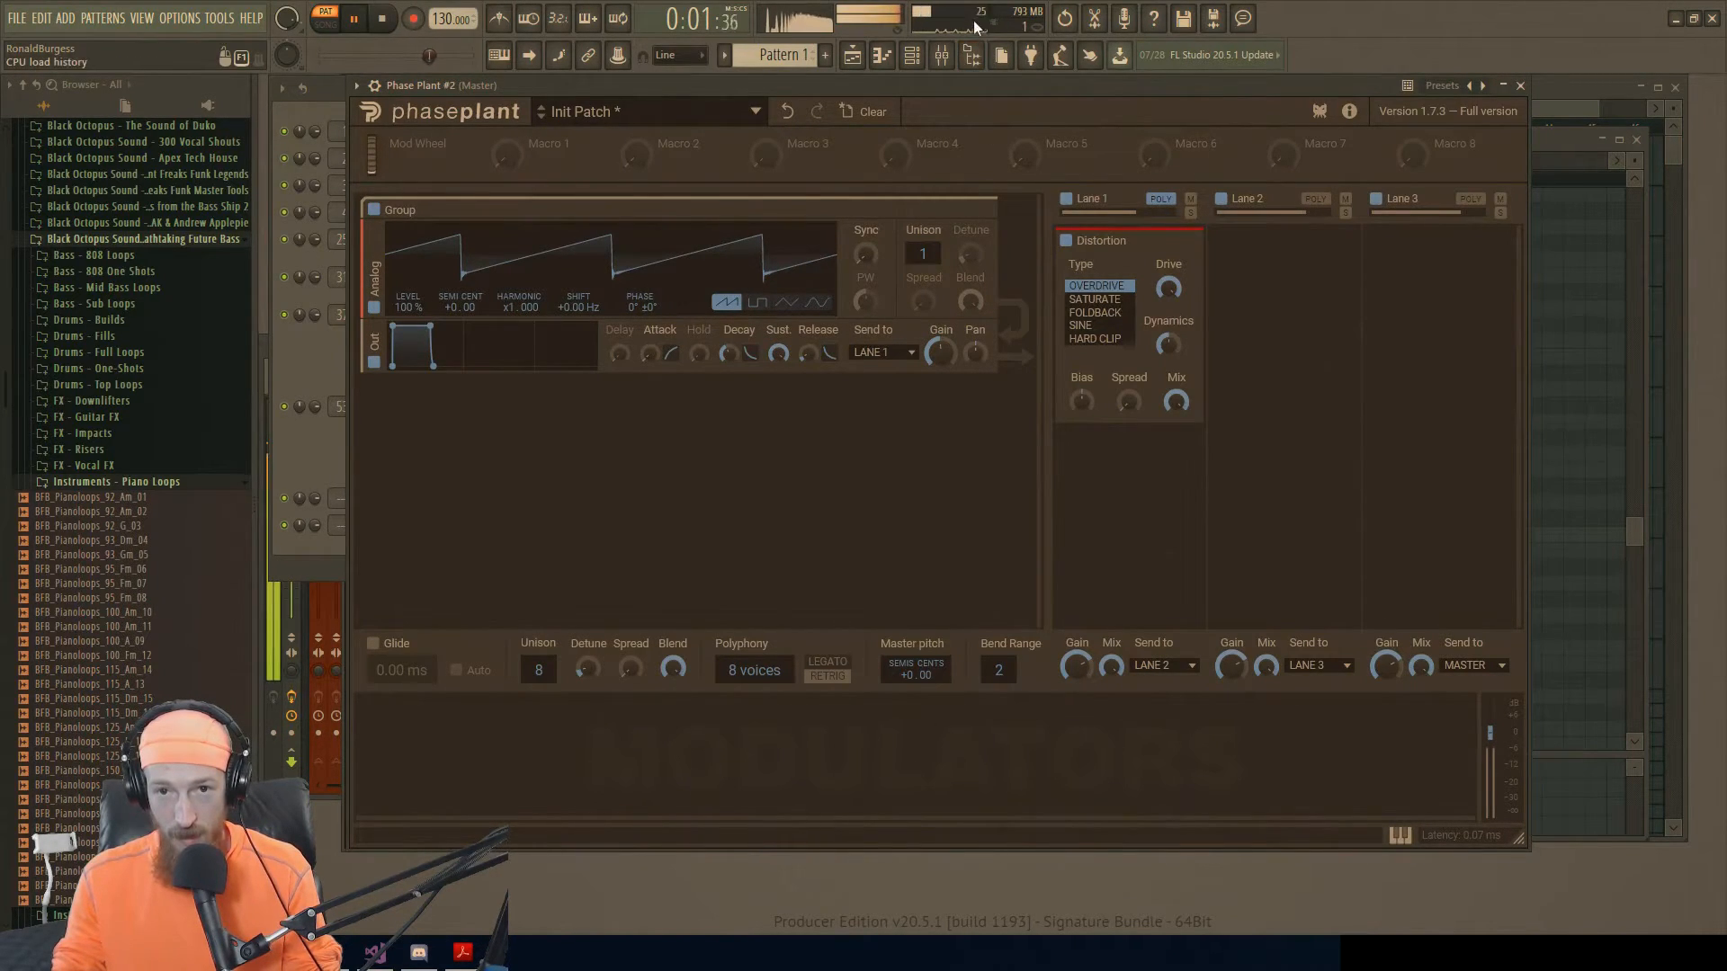
key("space")
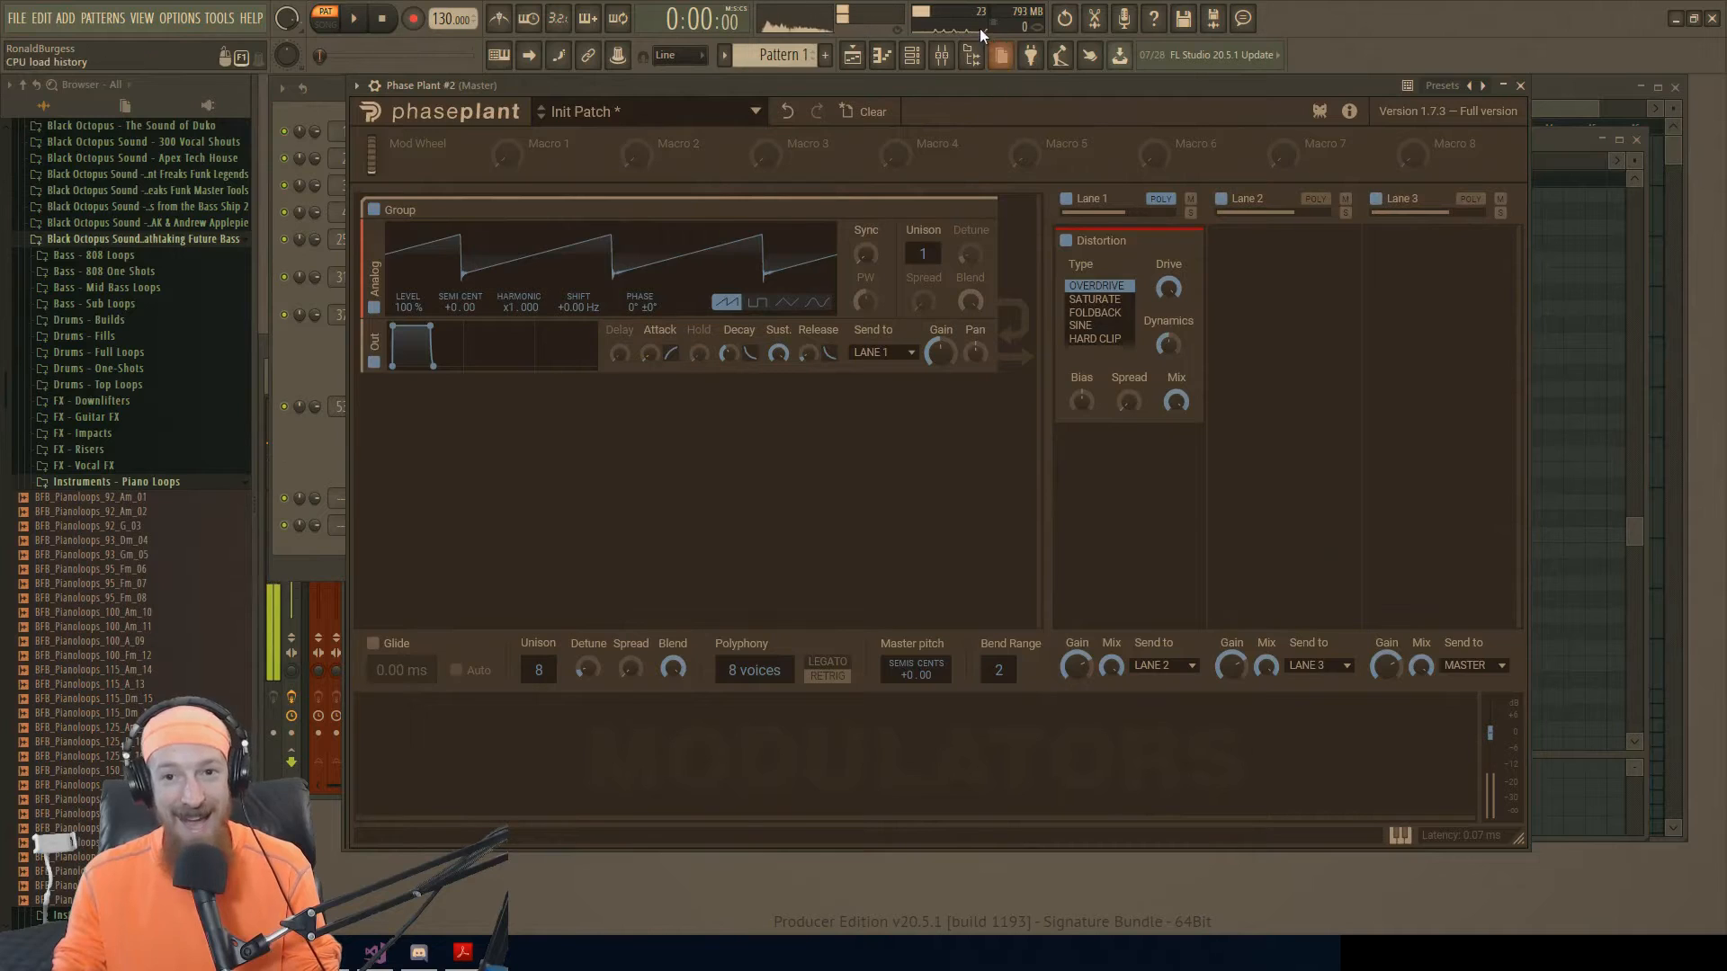
Step: Play the pattern with the global unison at 8 voices and Lane 1's Poly mode off
double_click(546, 664)
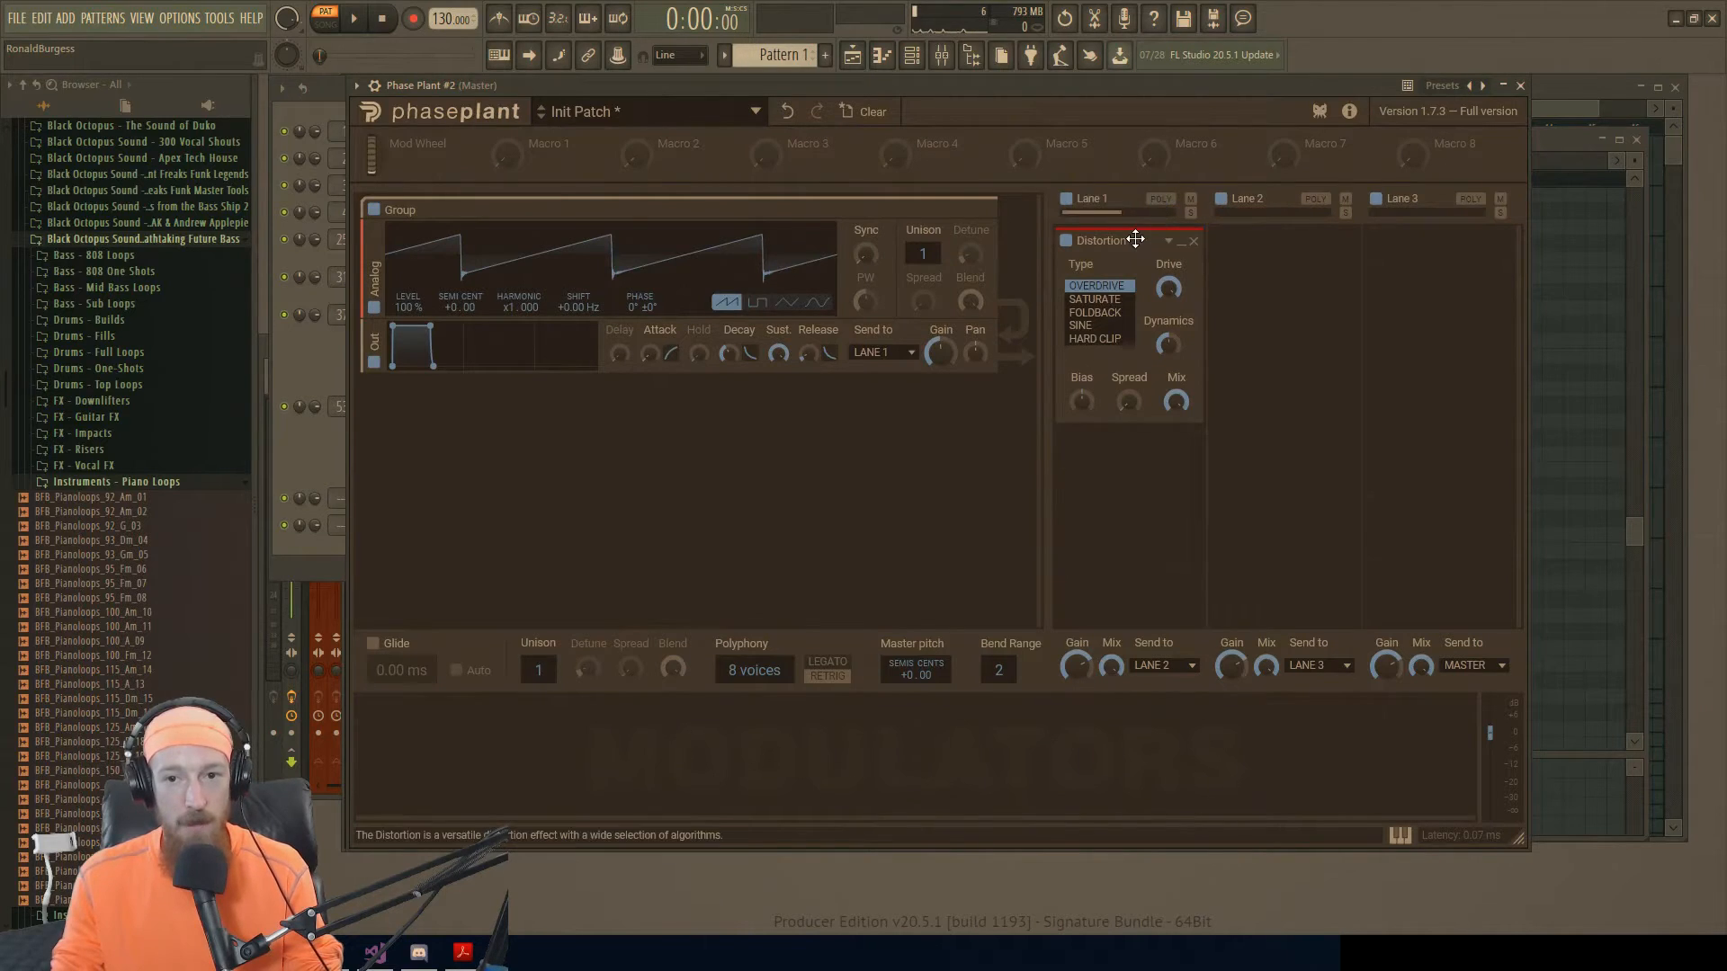
left_click_drag(533, 660, 547, 713)
key("space")
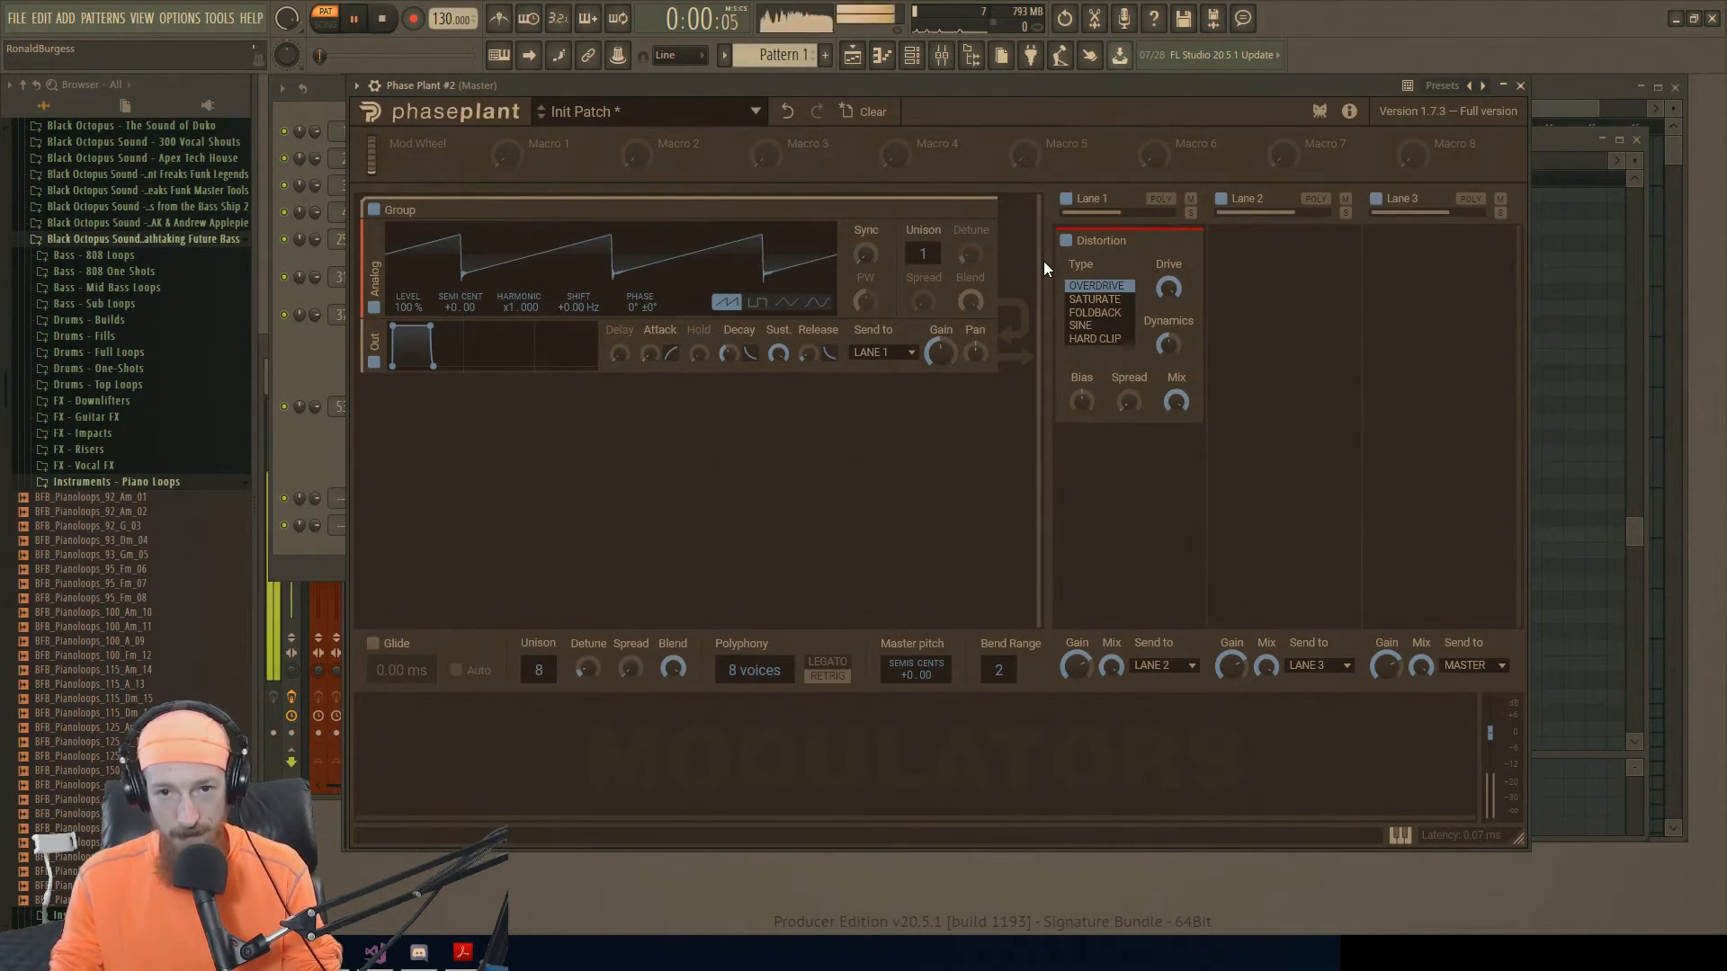
key("space")
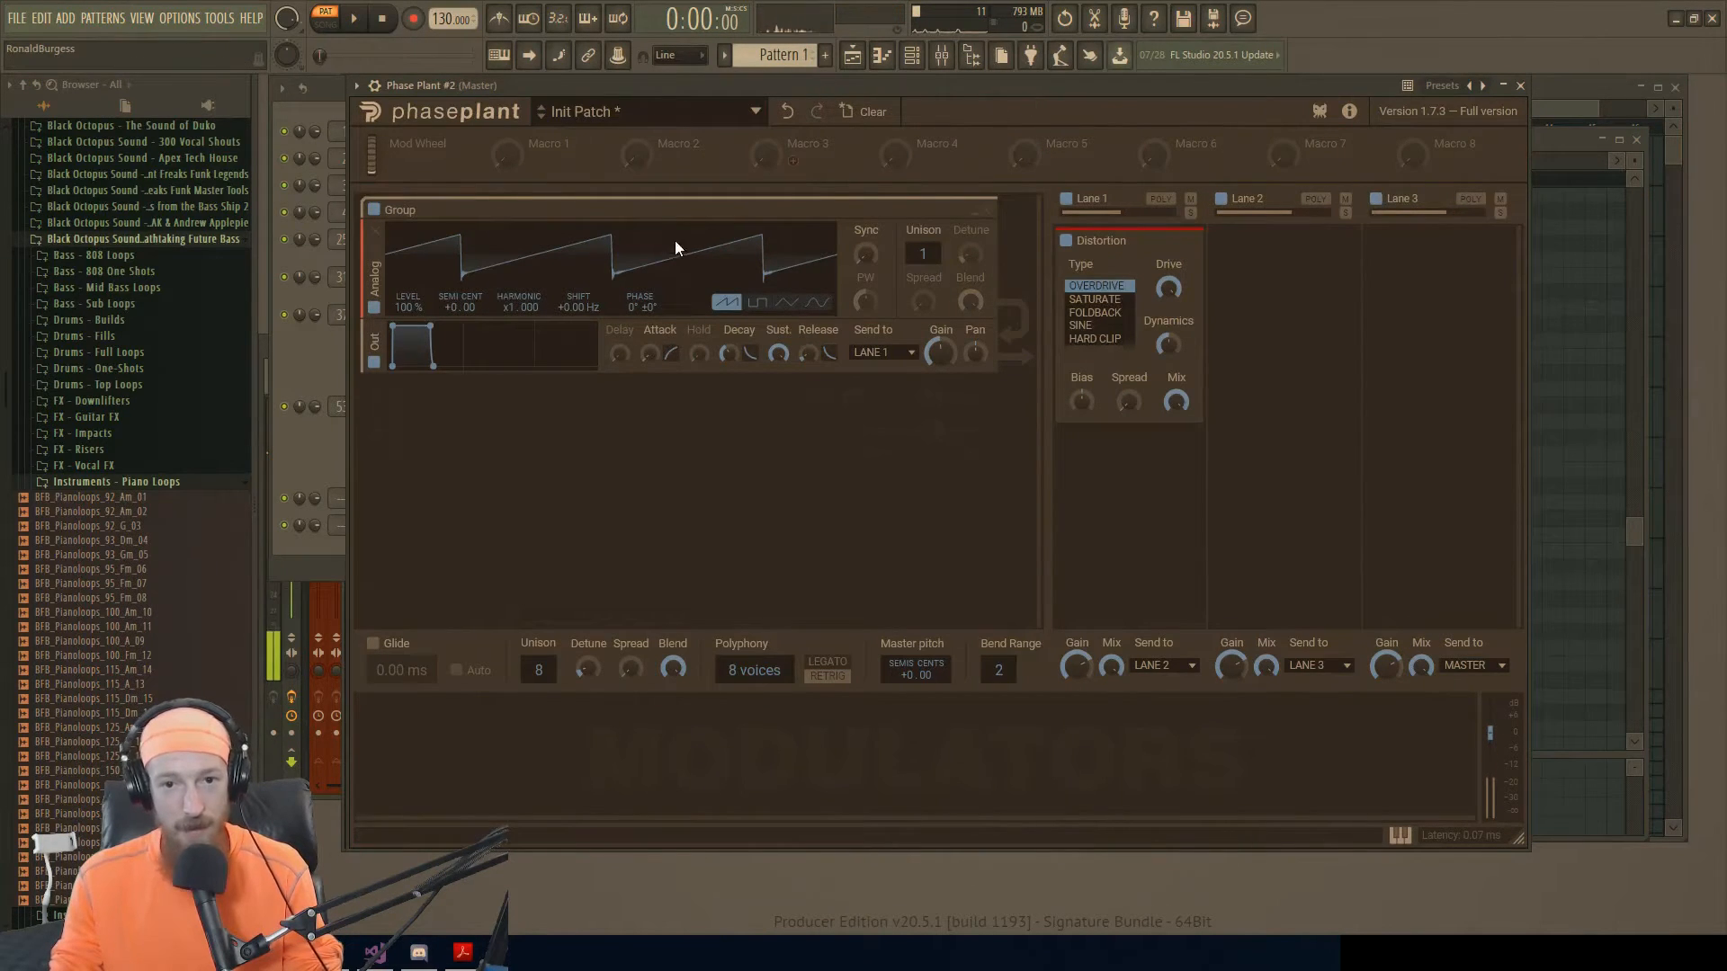
Step: Reset the global unison to 1 and play the pattern with the oscillator's unison at 8 and Poly off
double_click(541, 674)
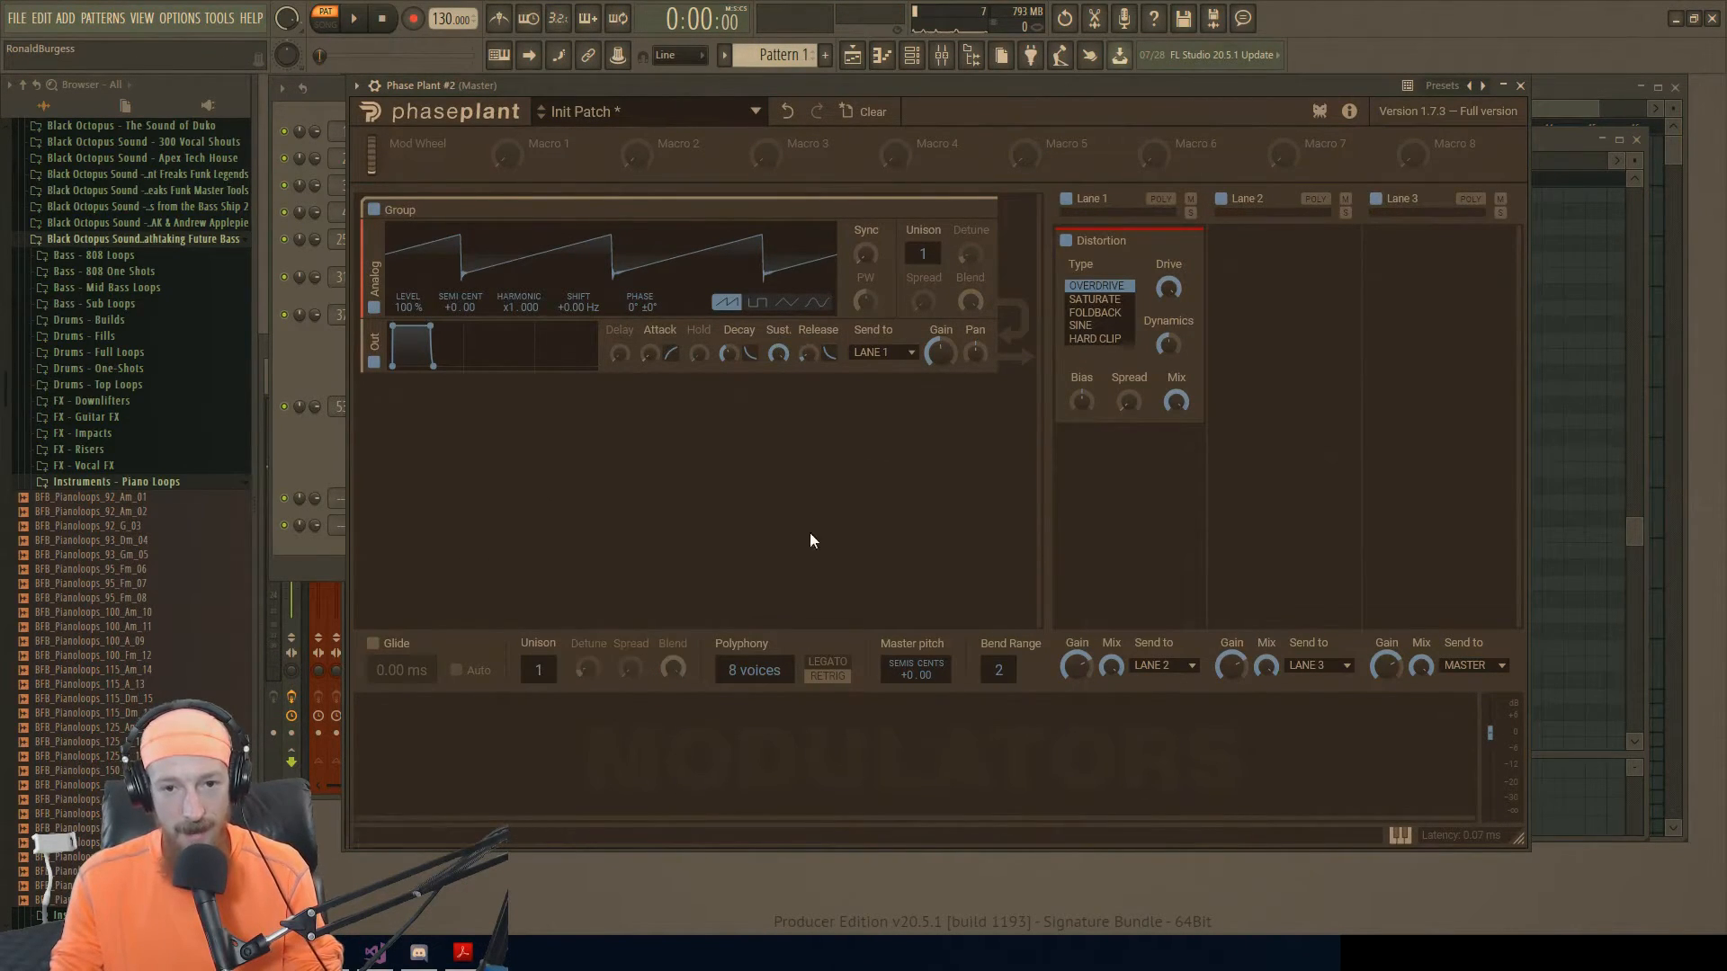
left_click_drag(924, 256, 967, 207)
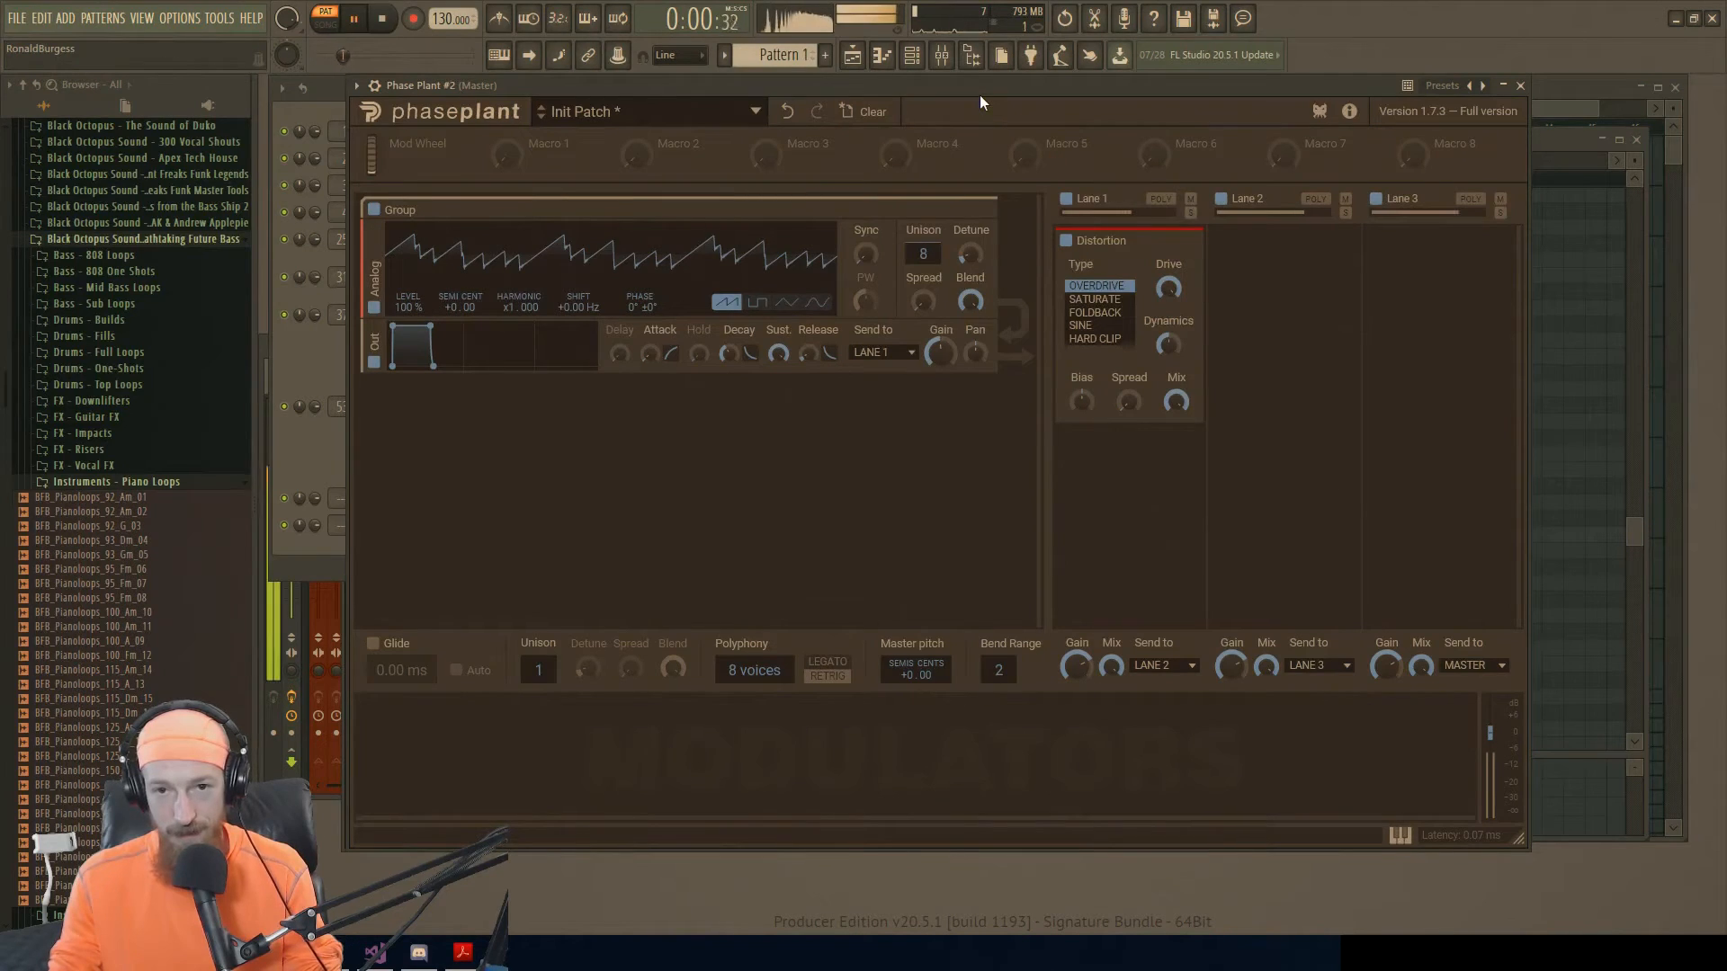
Step: Reset the Analog oscillator's unison to 1 and turn on Poly mode for Lane 1
double_click(923, 253)
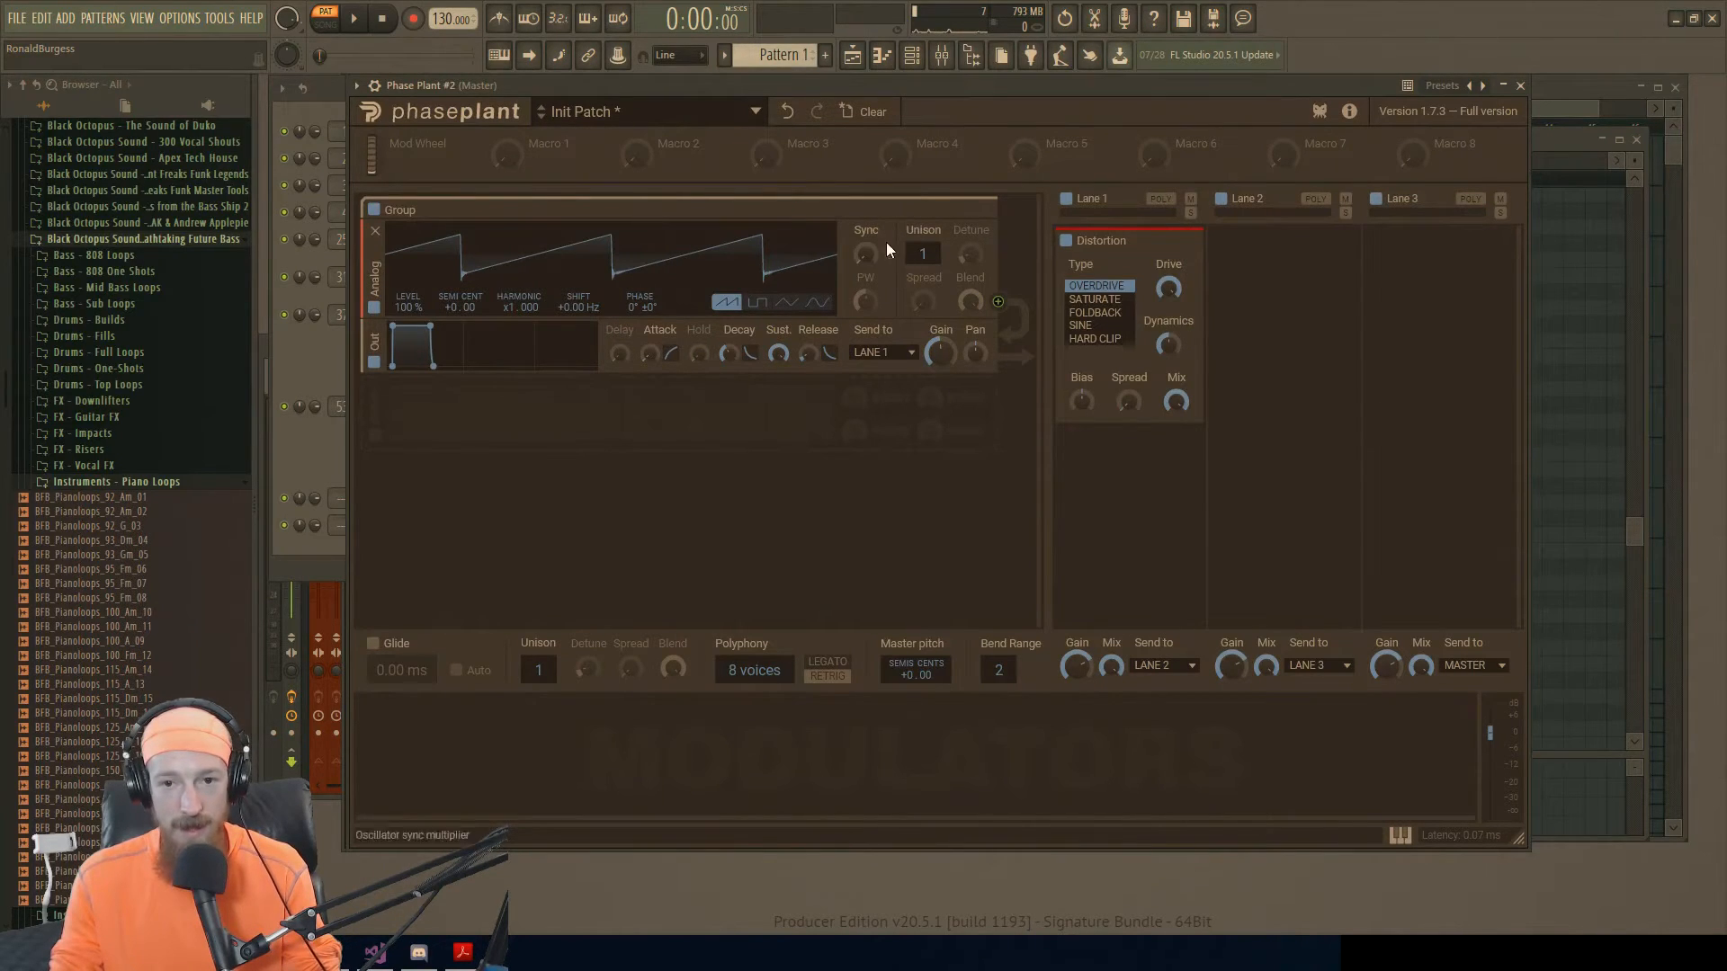
left_click(1160, 199)
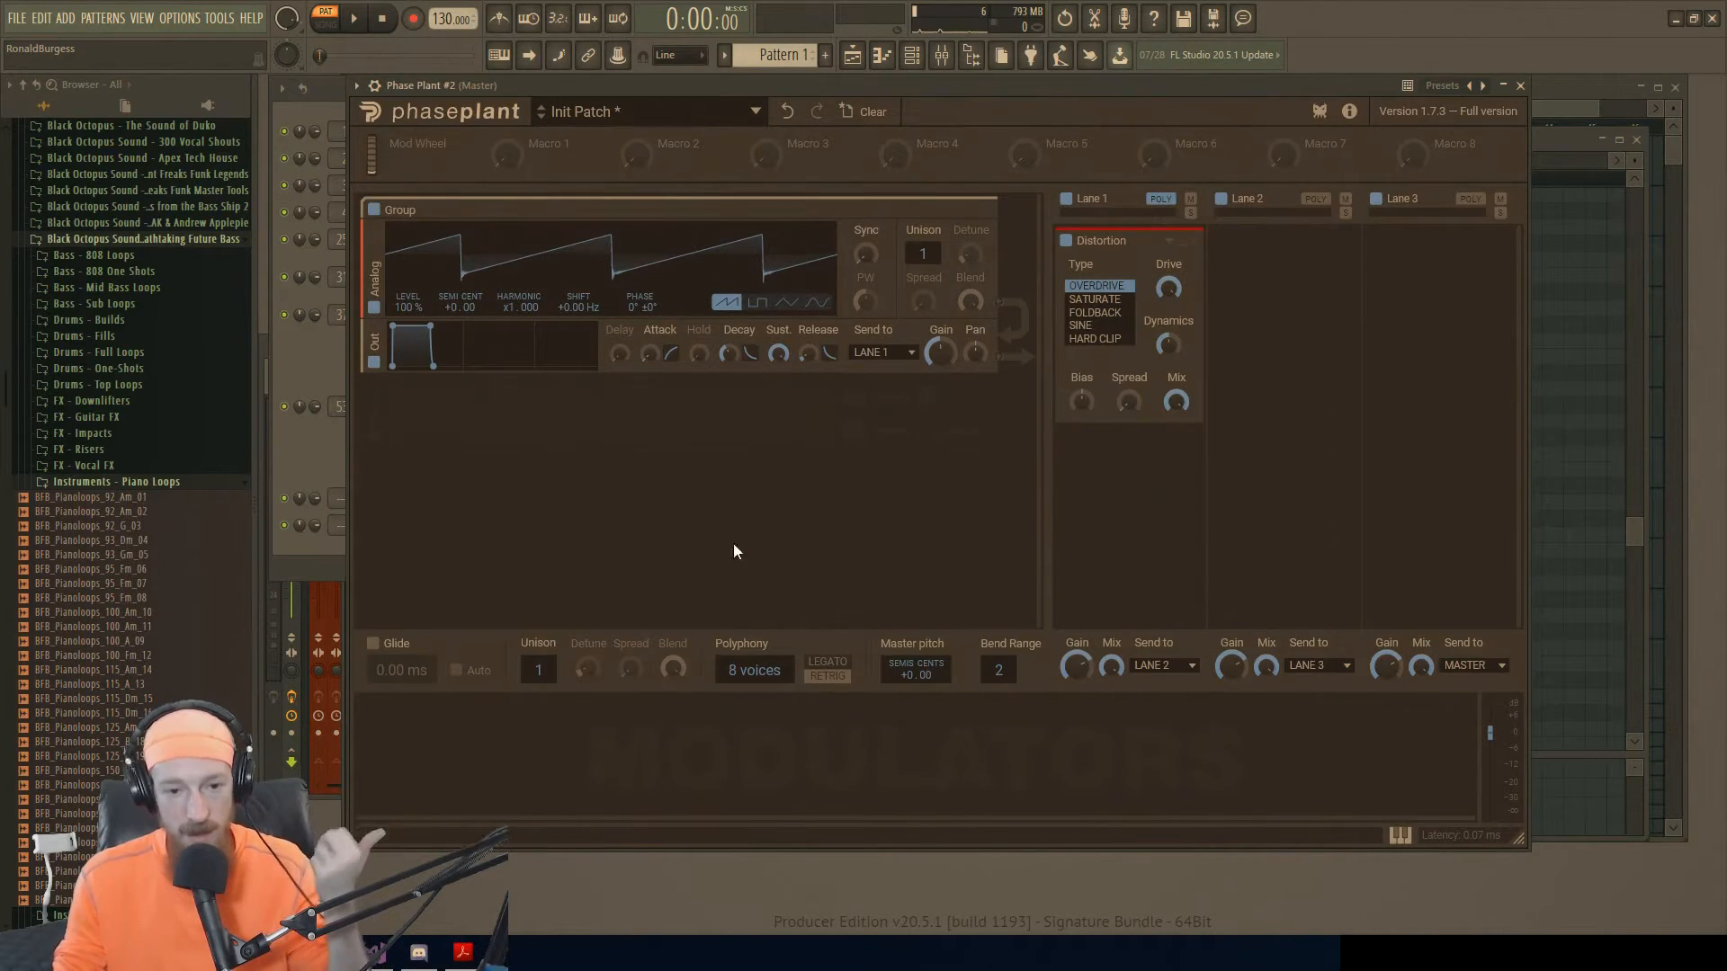
Step: Set the global unison to 4 voices and turn off Poly mode for Lane 1
left_click_drag(538, 675, 537, 661)
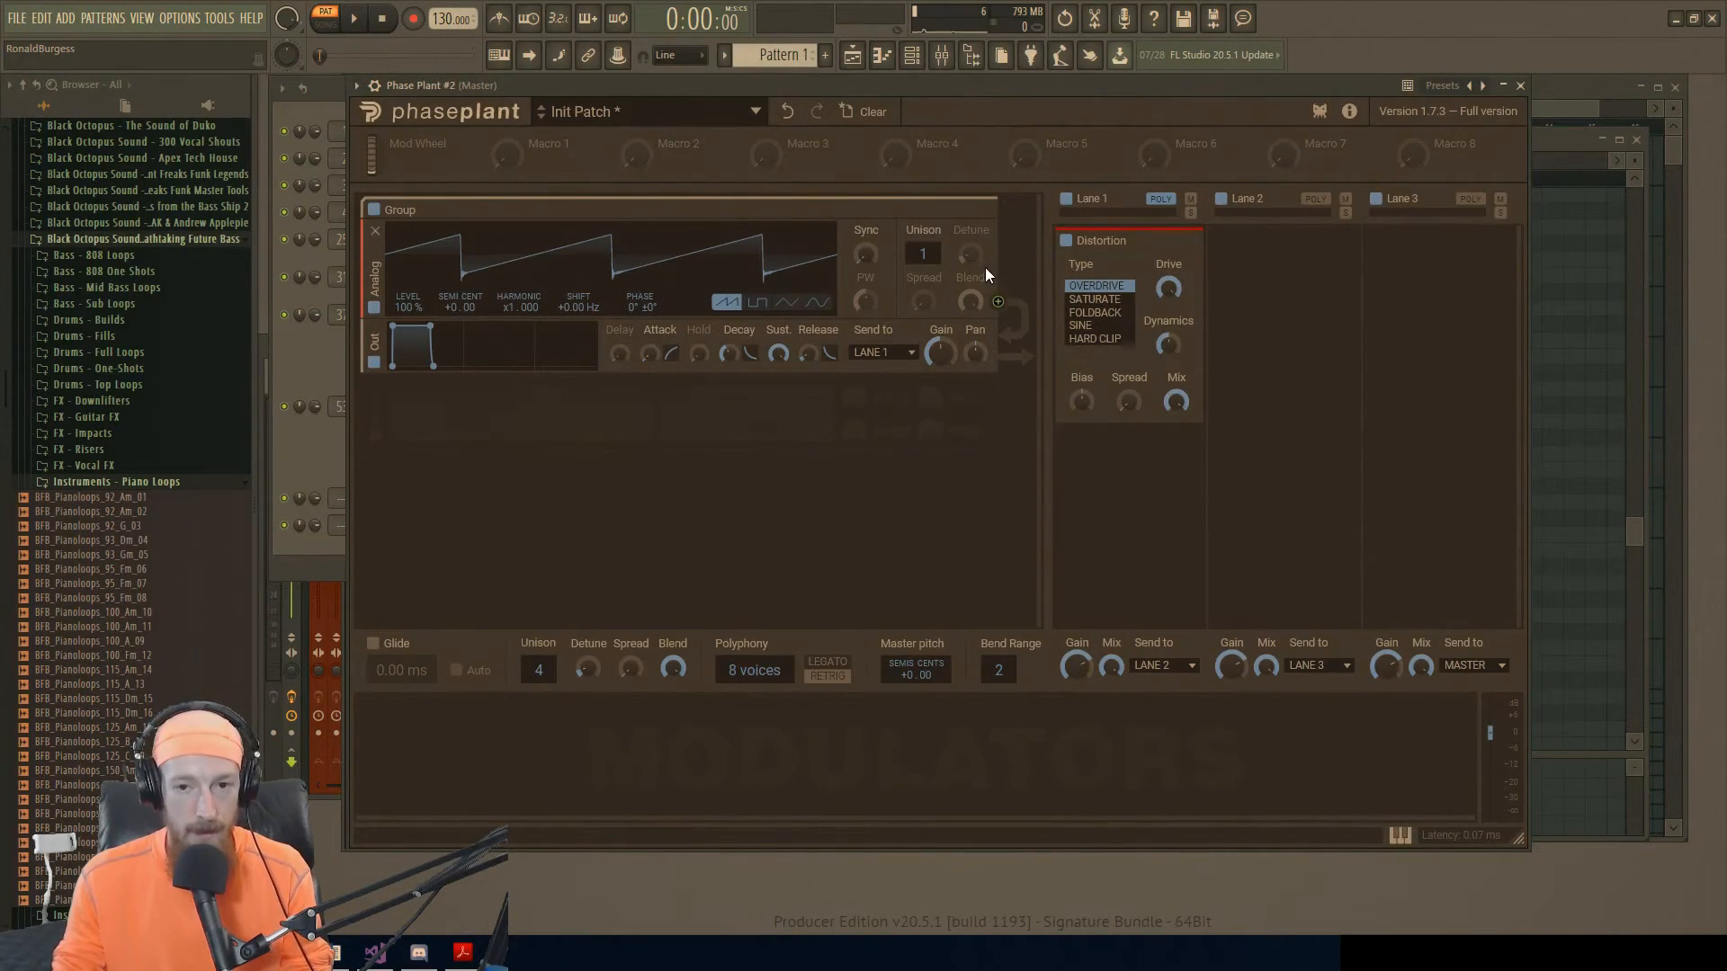
left_click(1162, 200)
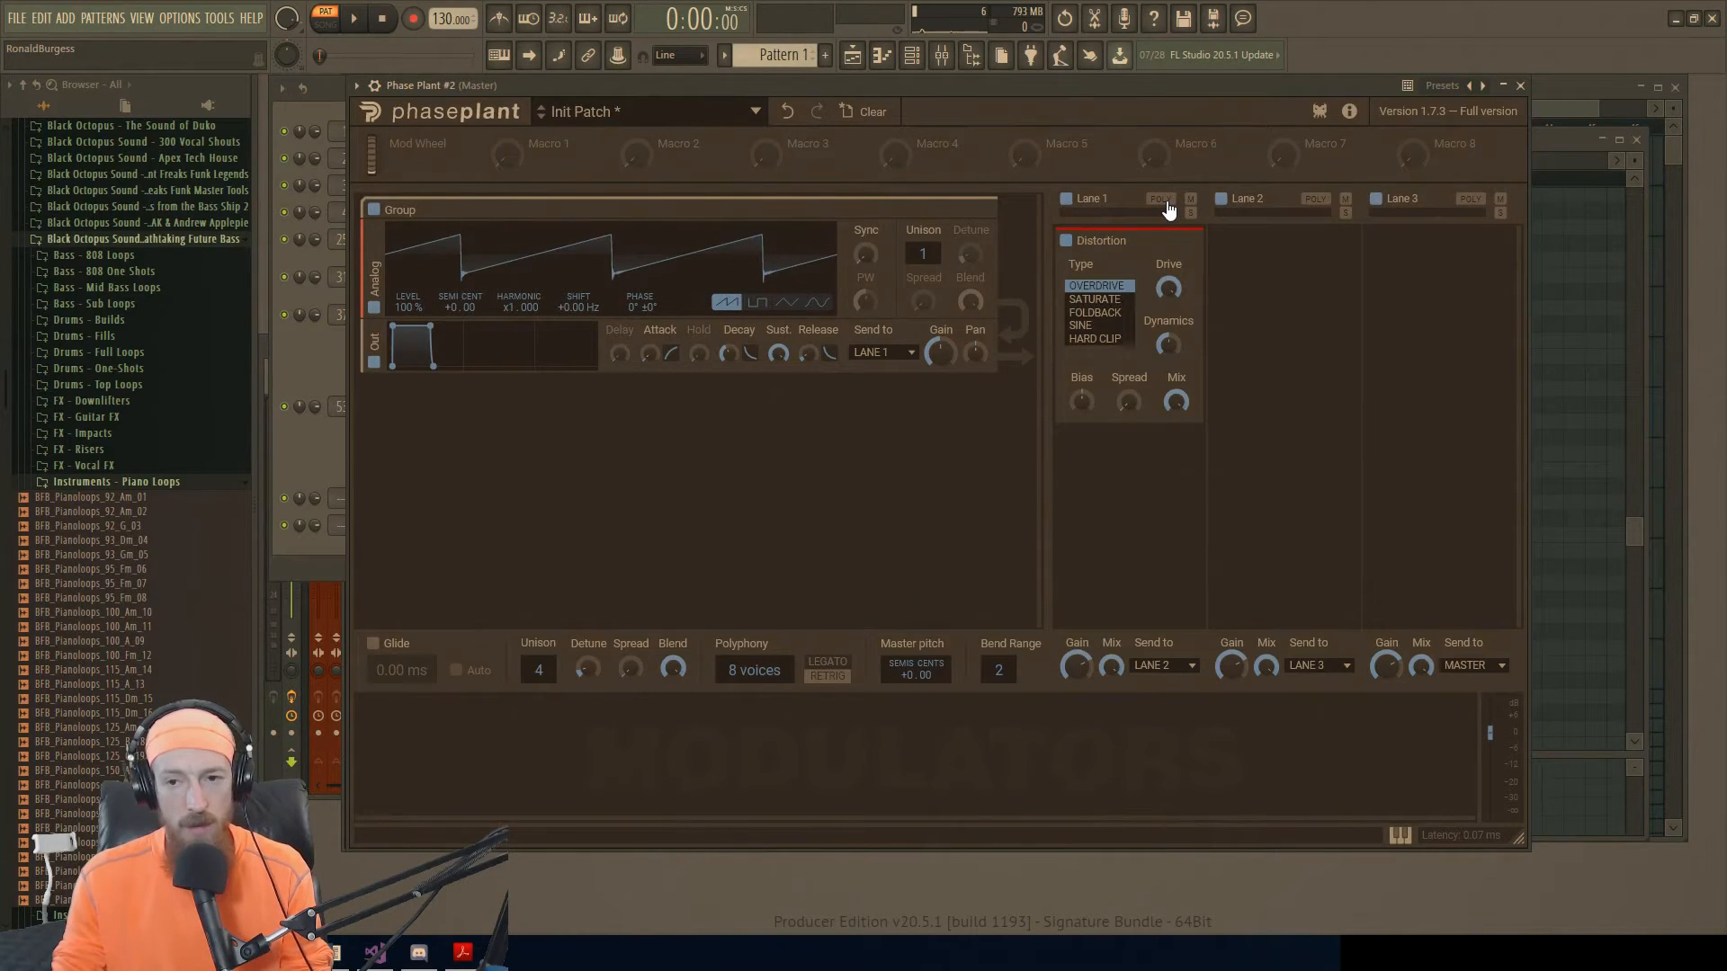
Step: Toggle Lane 2's Poly mode on and off, and leave Poly mode off for both Lane 1 and Lane 2
left_click(1317, 202)
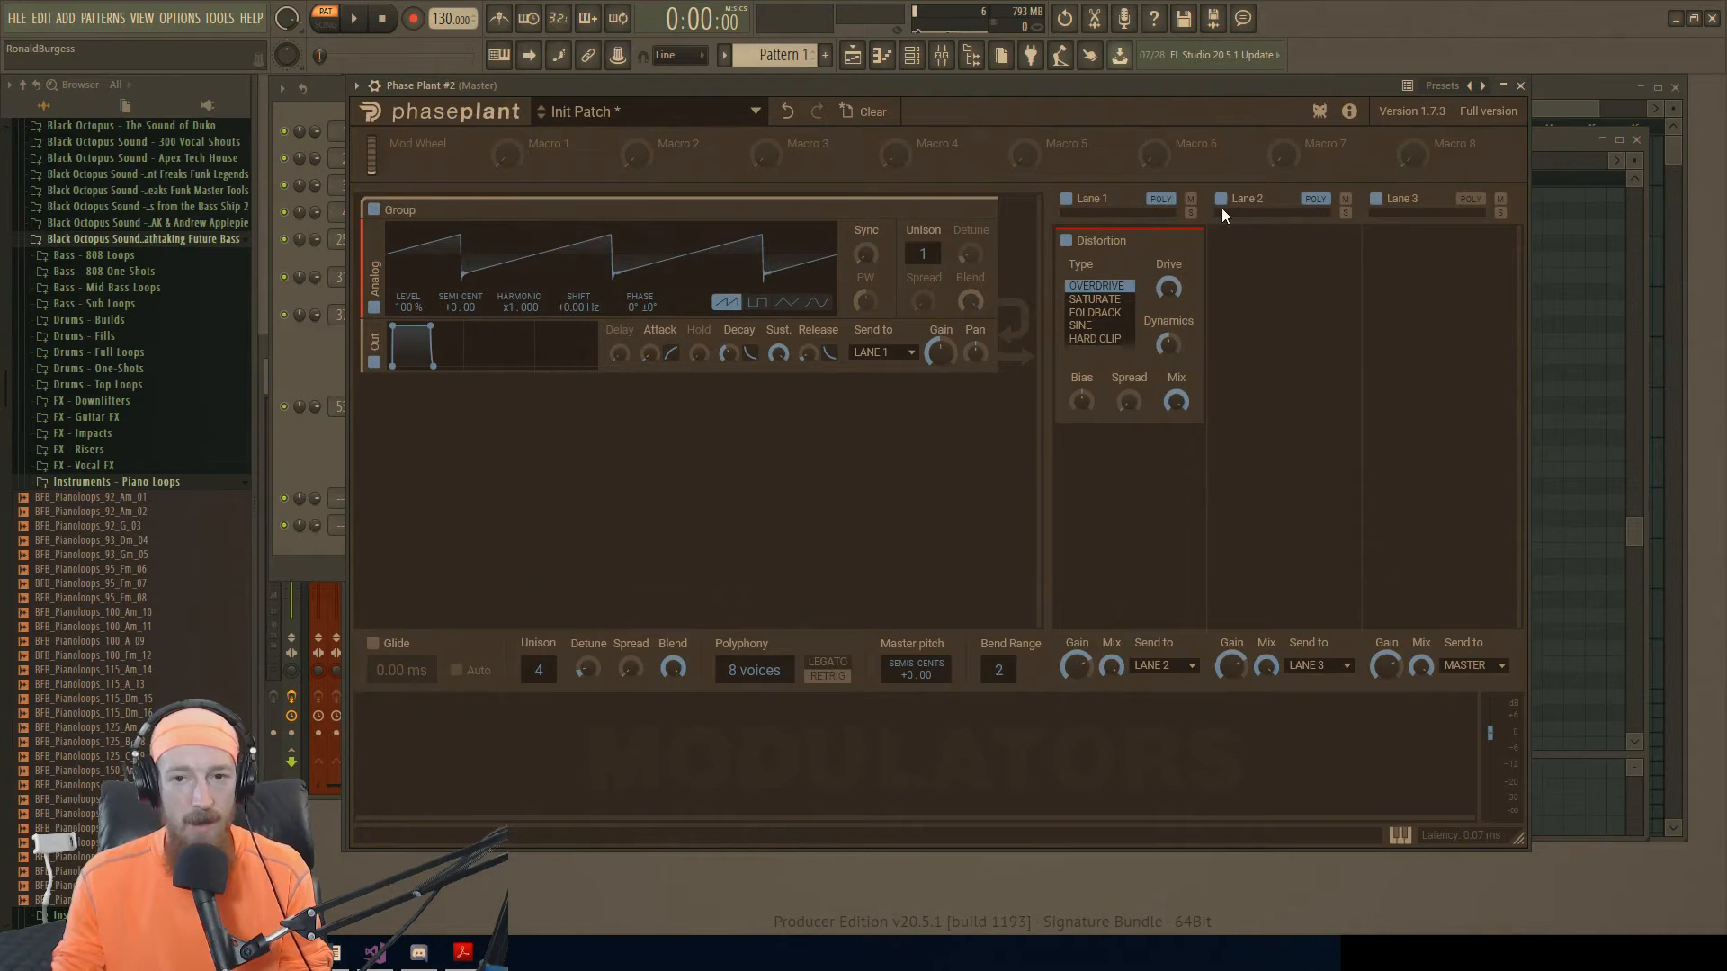
left_click(1315, 201)
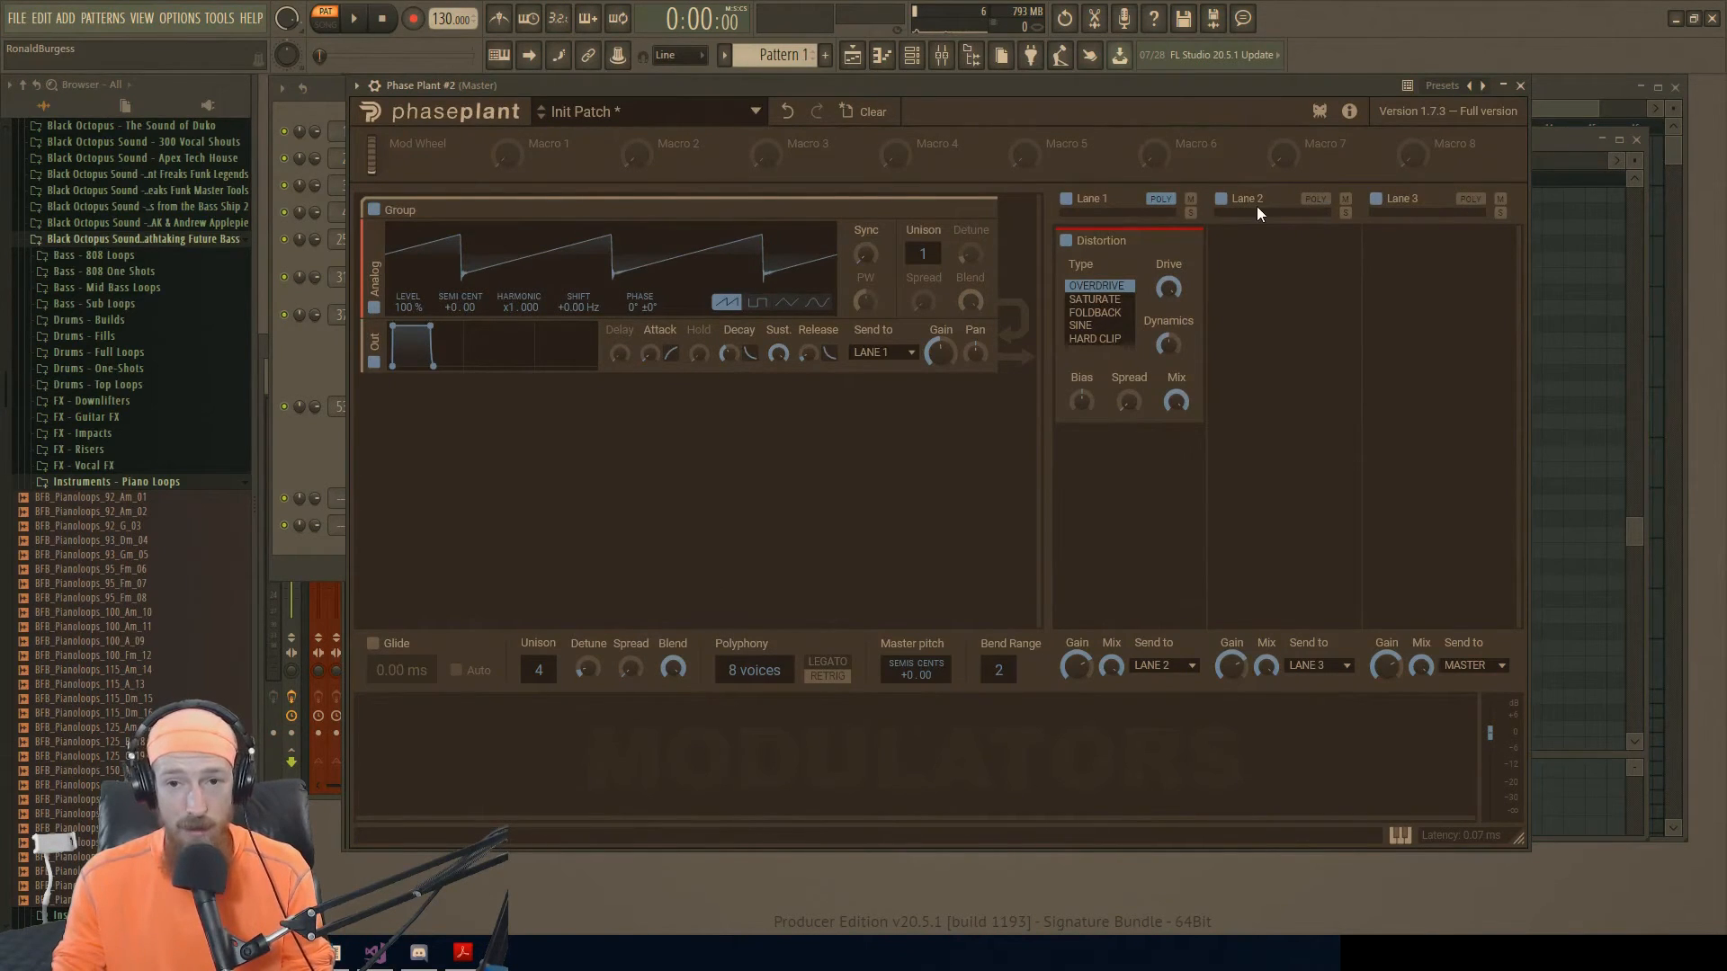
left_click(1313, 201)
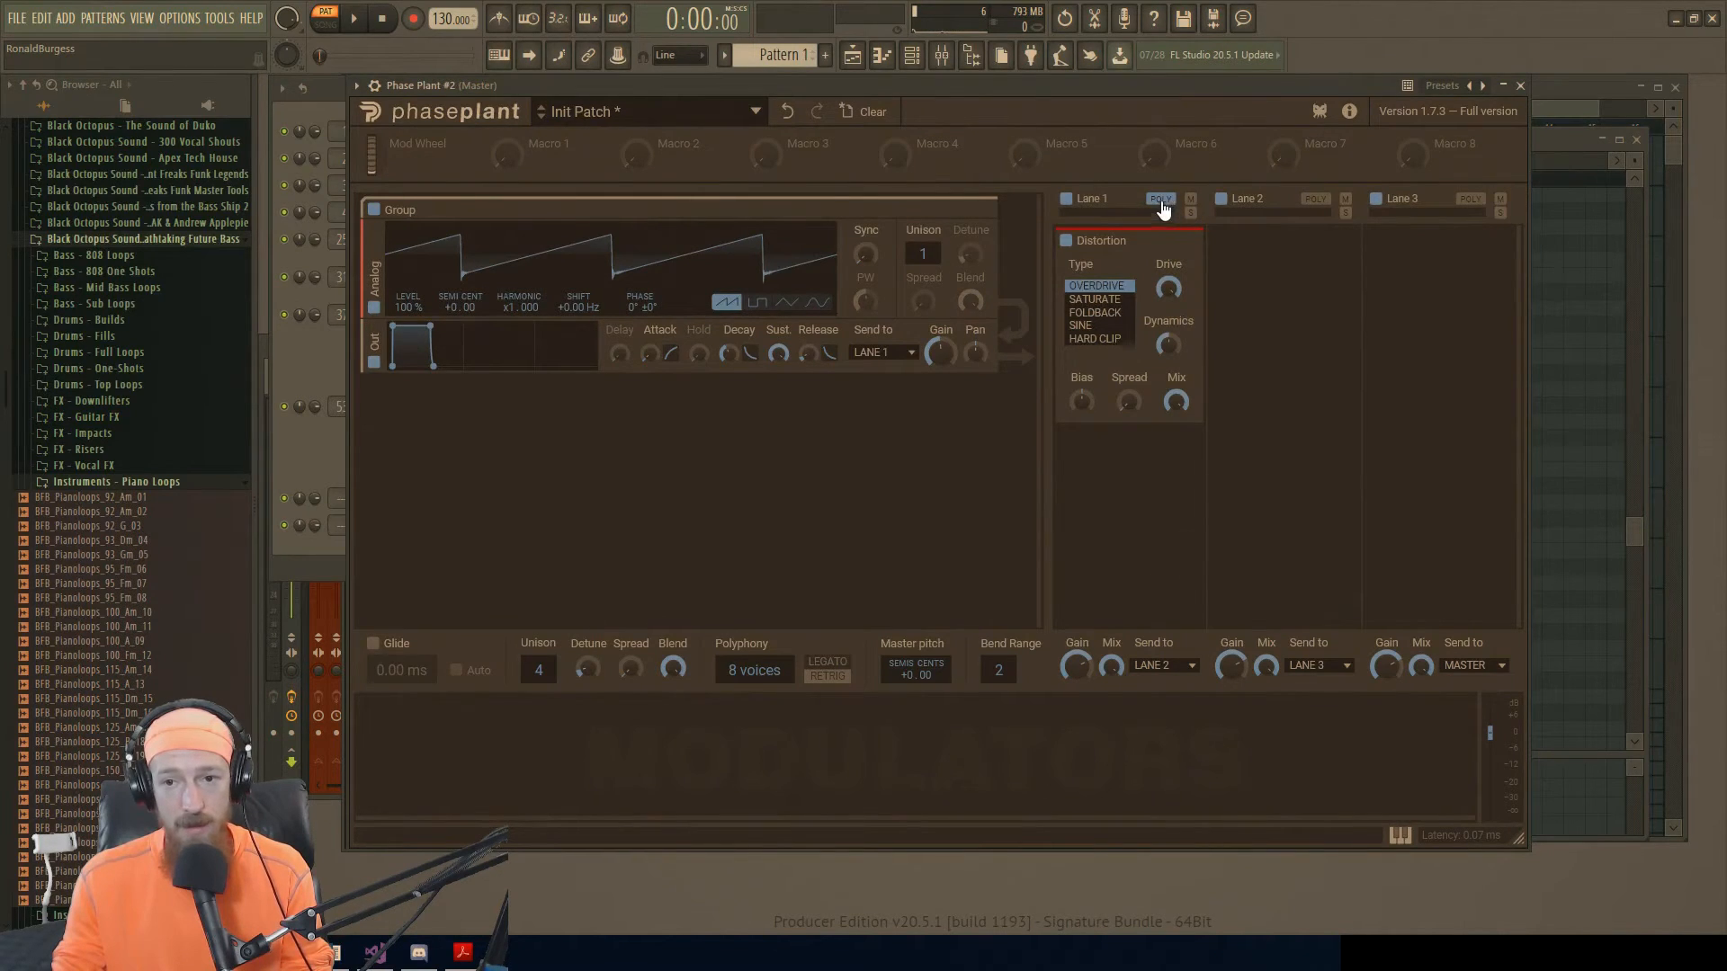
left_click(1313, 202)
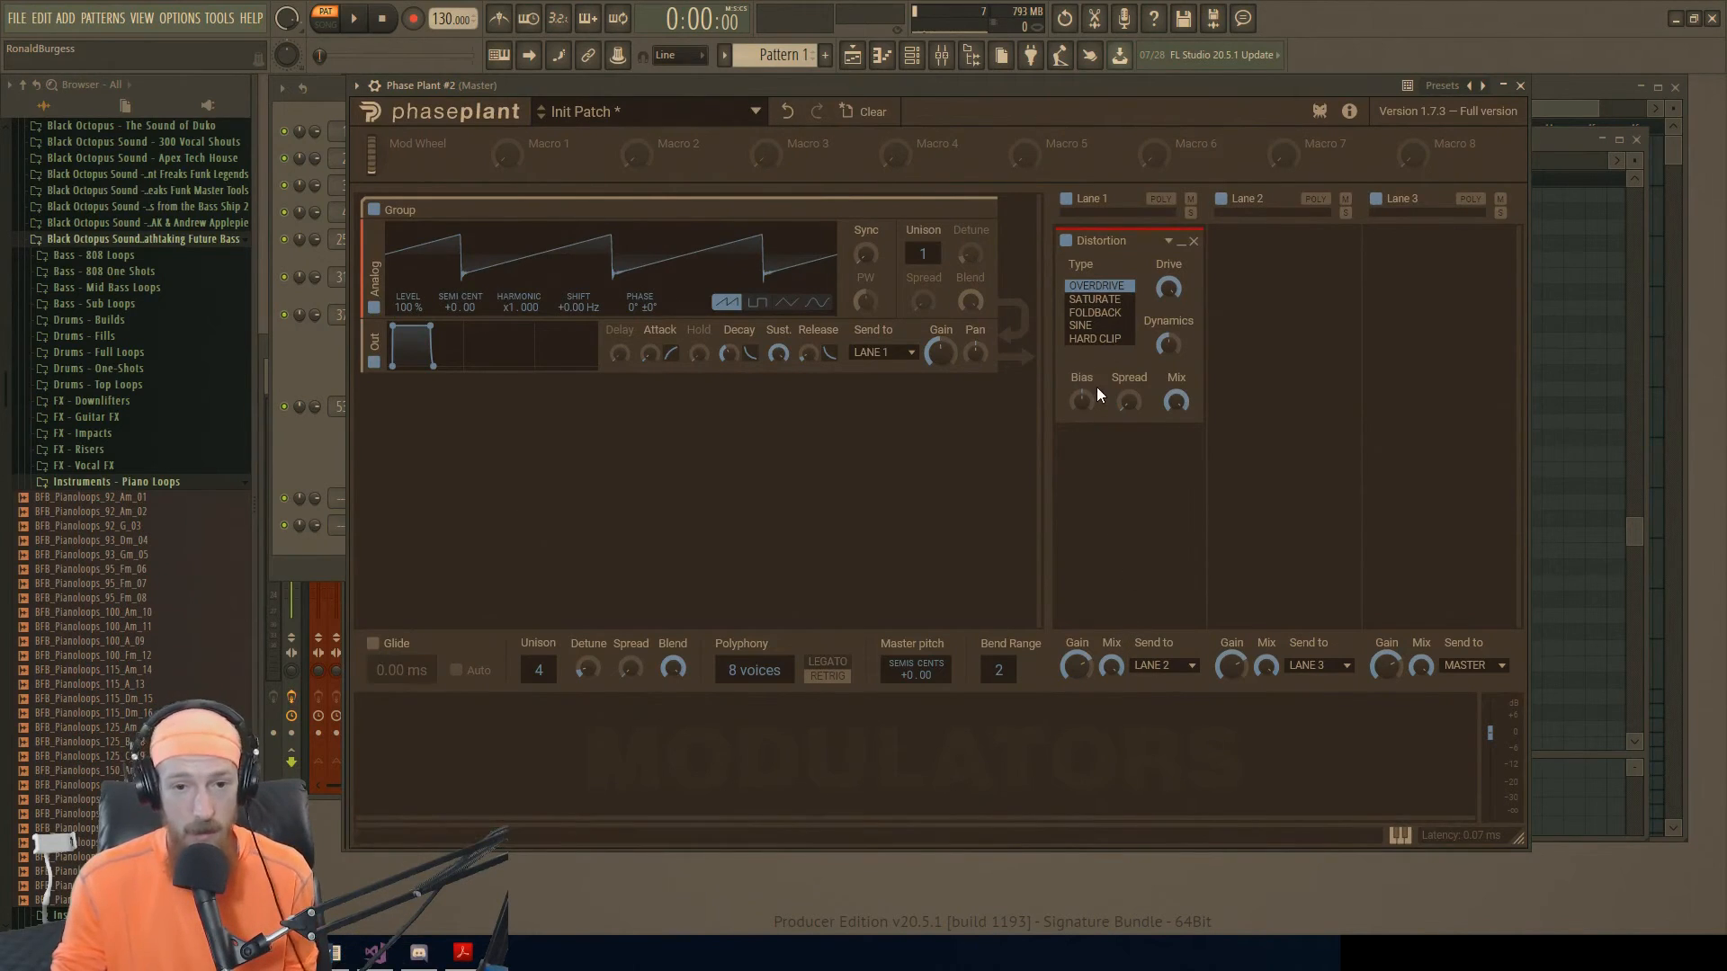
Step: Reset the global unison to 1, look at the Master track's effect slots in the mixer, and return to the synth window
left_click_drag(537, 671, 536, 697)
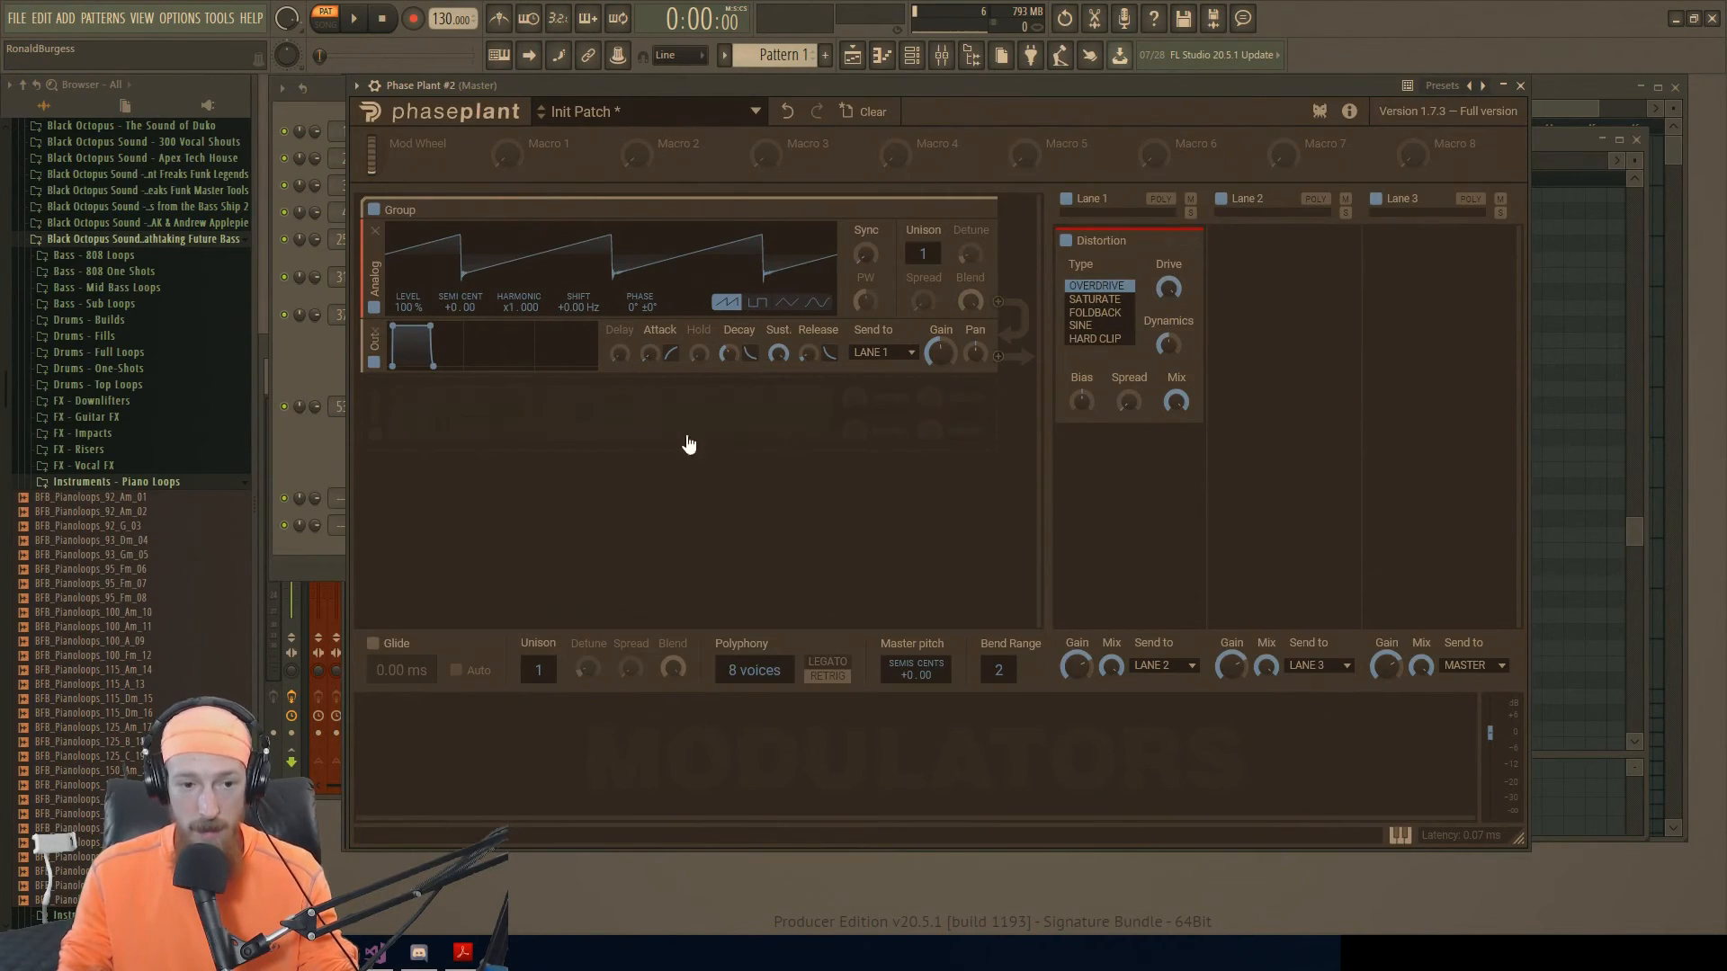
key("F9")
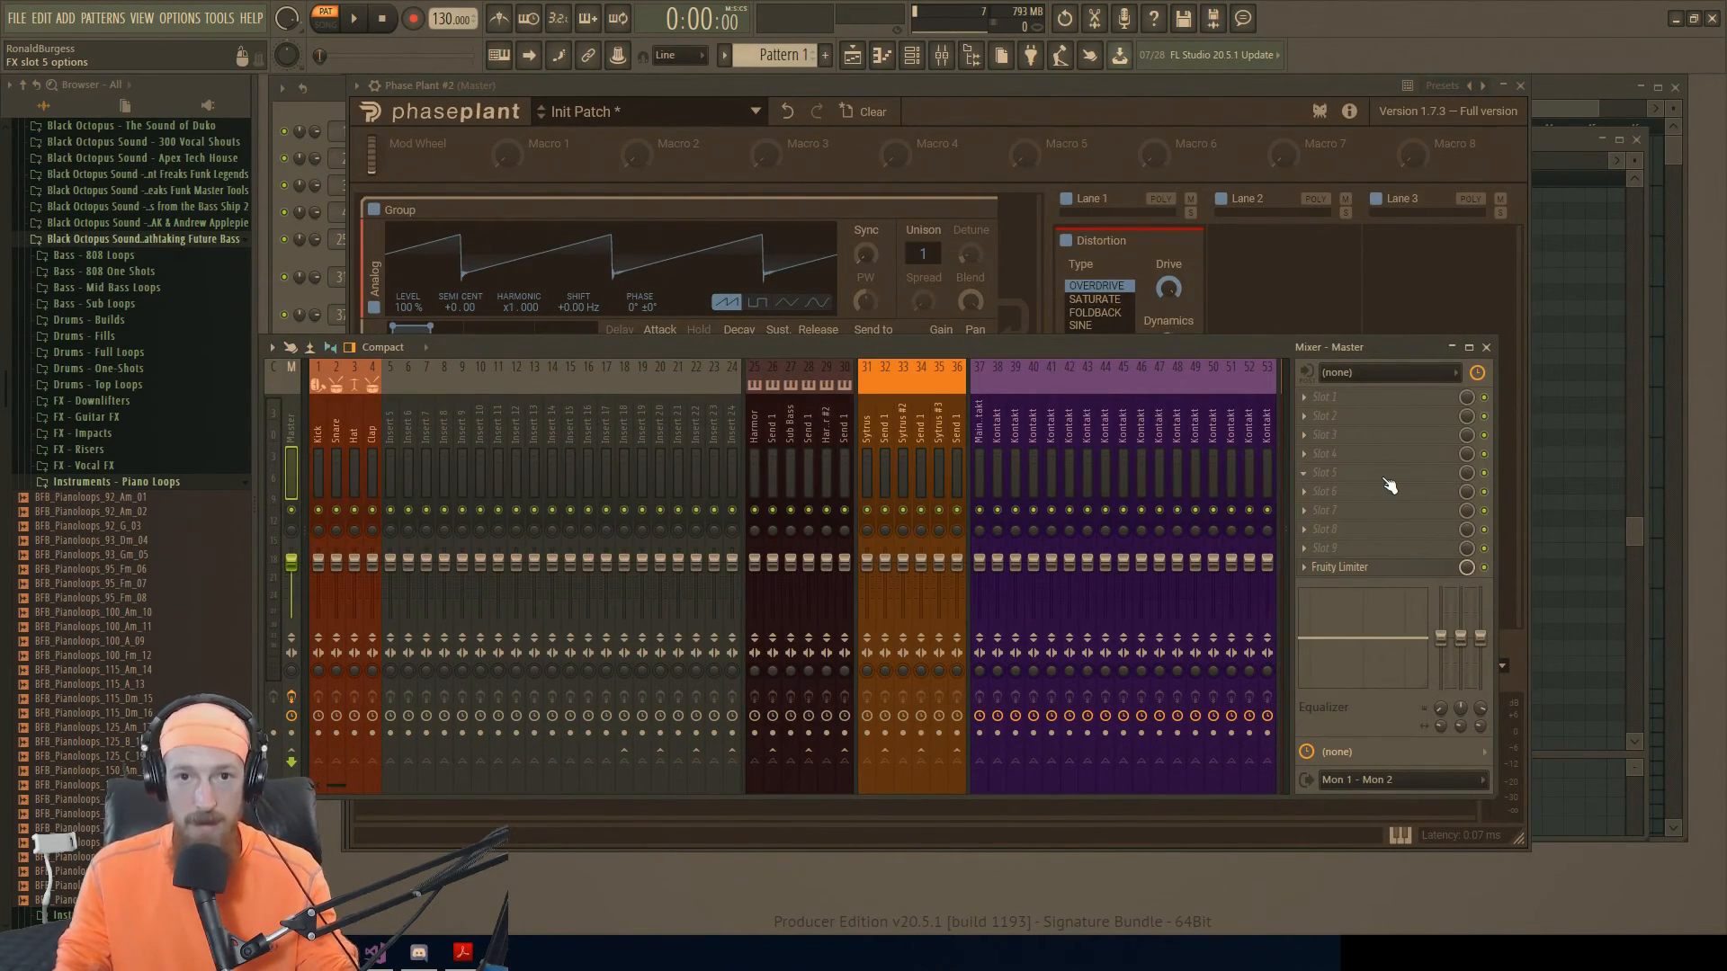
left_click(1025, 86)
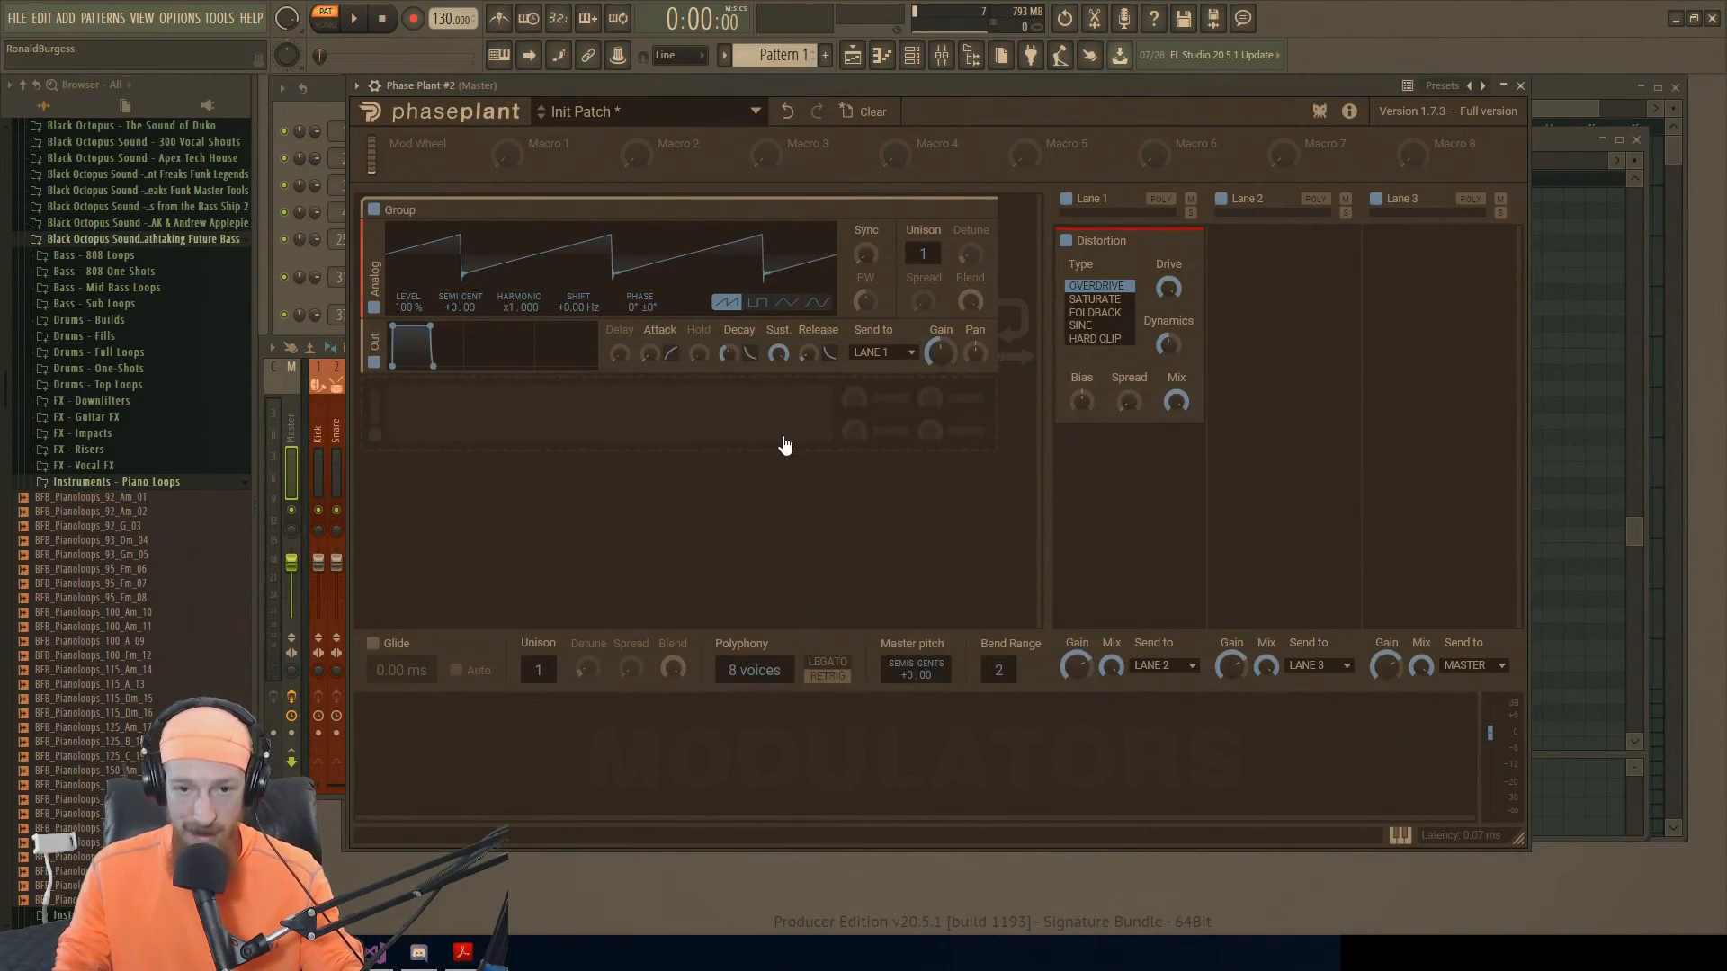